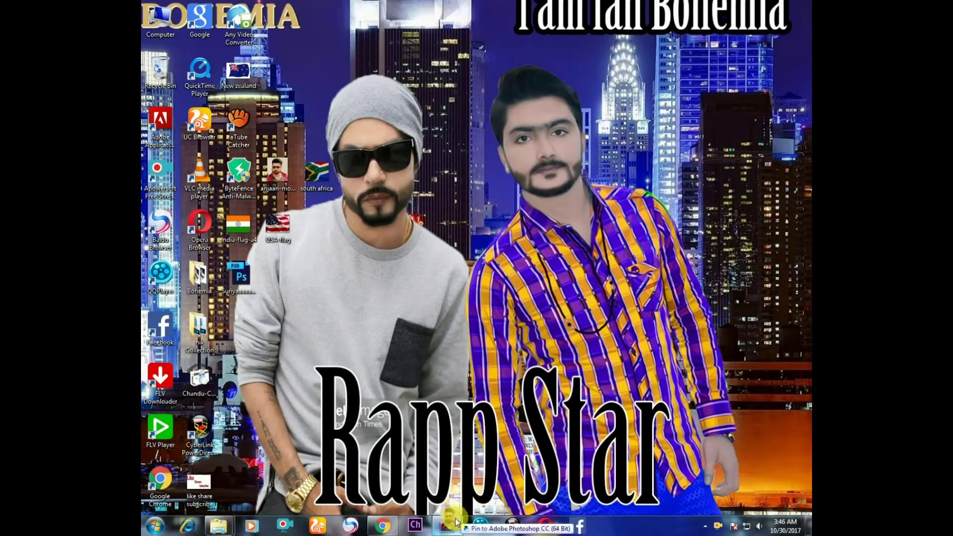
Open anjaan-movie-hd-photos-07.jpg in Photoshop by dragging it in from the desktop
click(454, 524)
drag(455, 524, 453, 380)
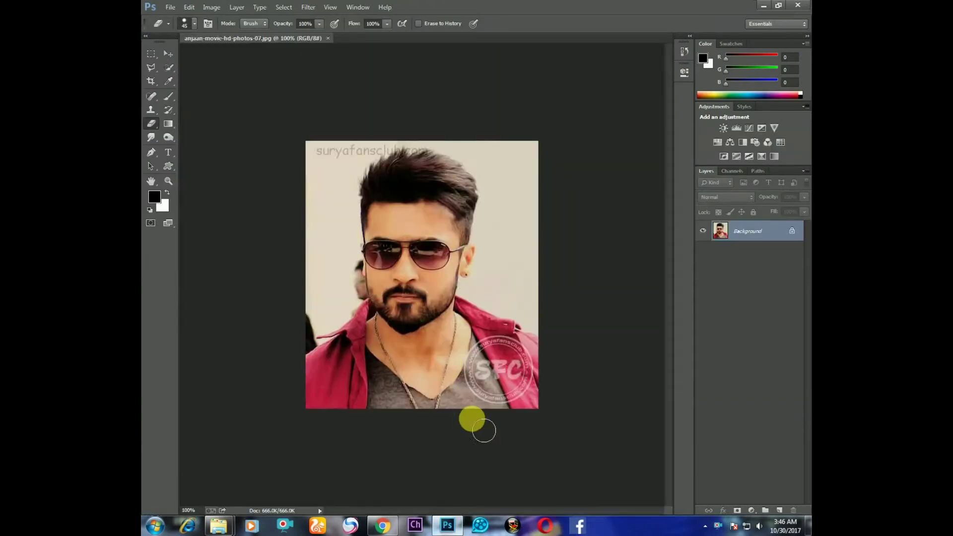
Convert the locked Background into an editable Layer 0
double_click(783, 229)
click(570, 166)
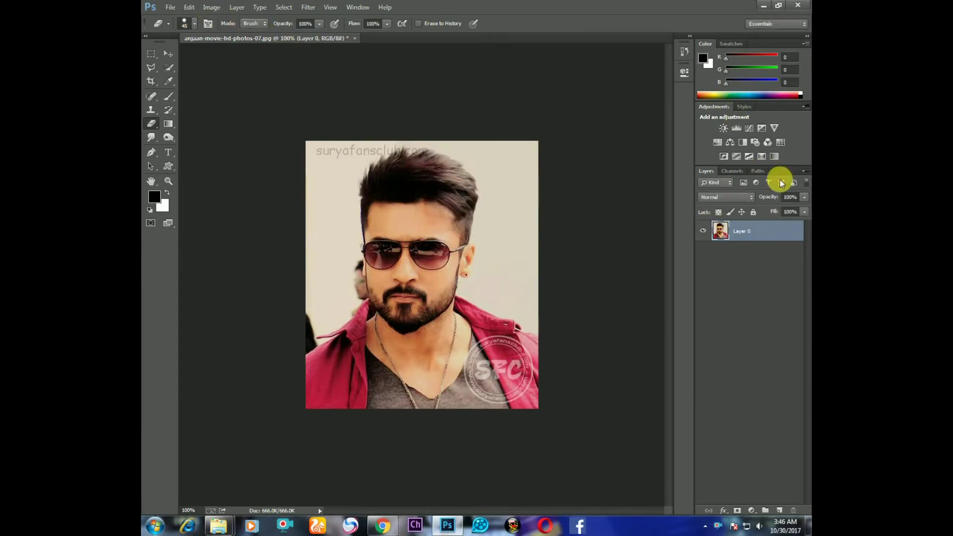
click(171, 56)
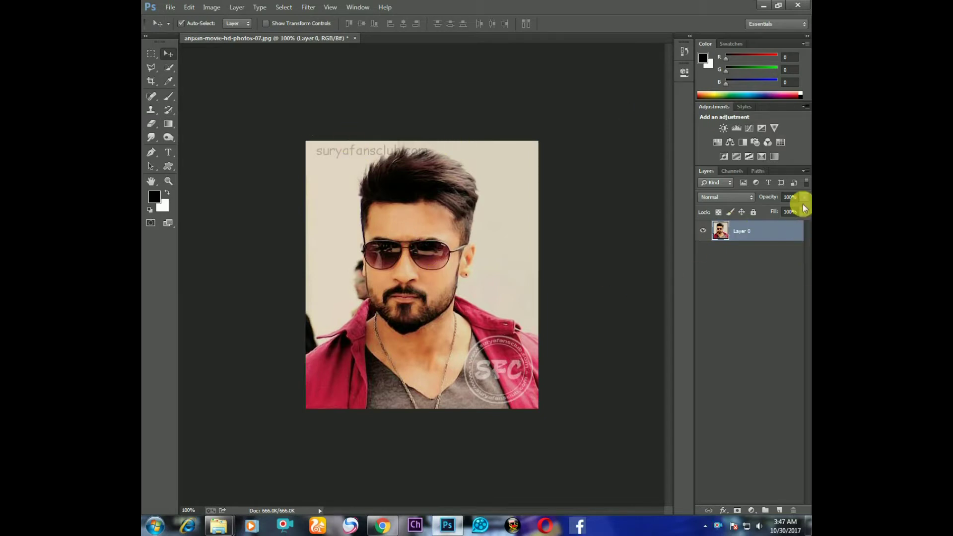
Duplicate Layer 0 into a new document named 'Suriyaaaa'
click(803, 172)
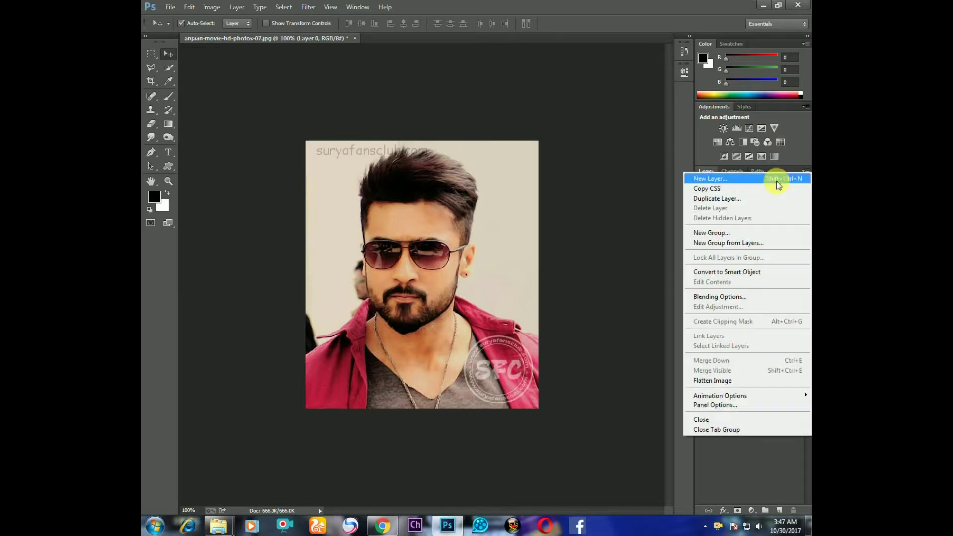
click(770, 199)
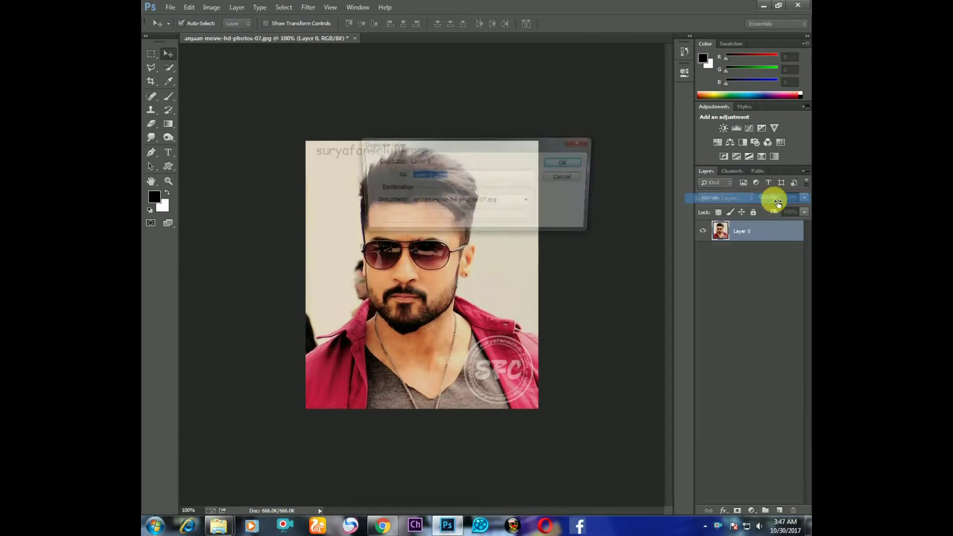
click(527, 202)
click(493, 213)
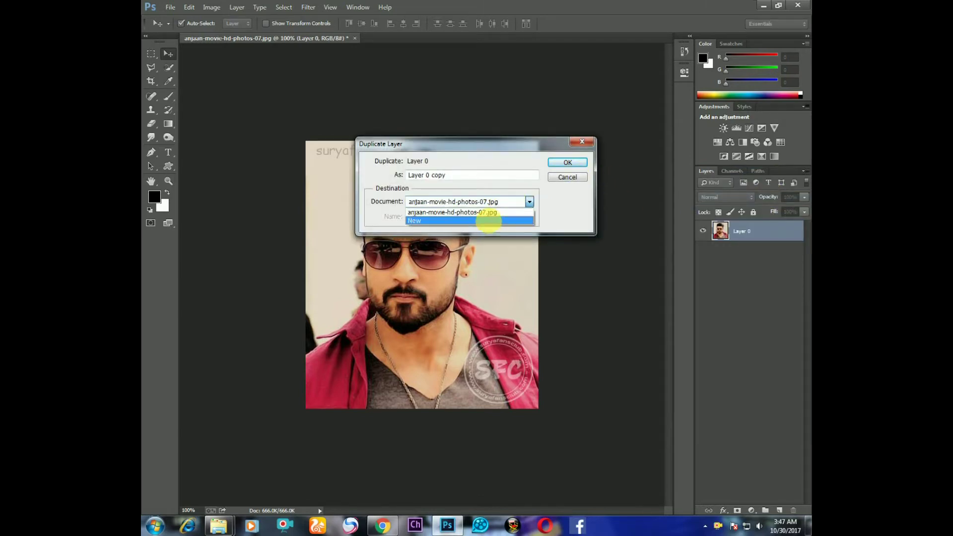
click(489, 221)
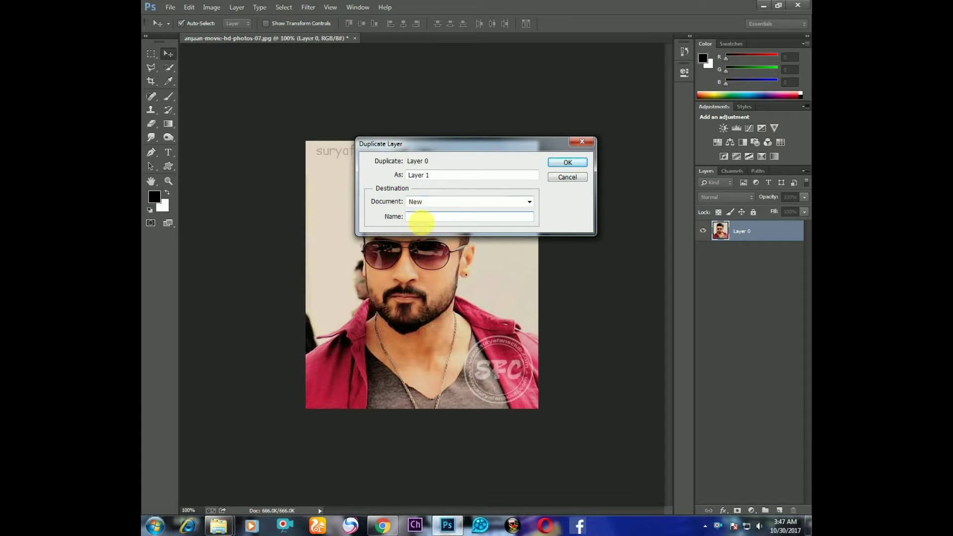
text(Suriy)
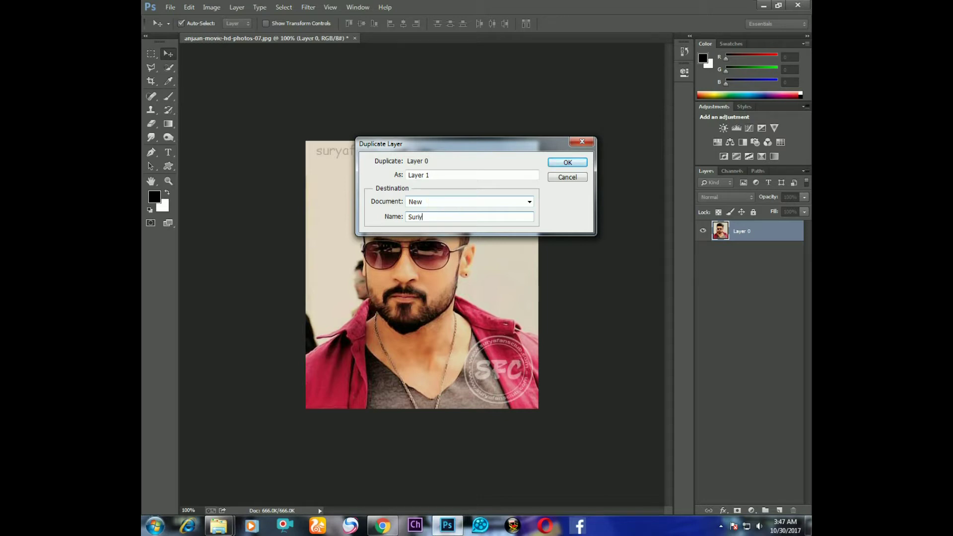
text(aaaaaaaaaaaaaaaaa)
click(556, 162)
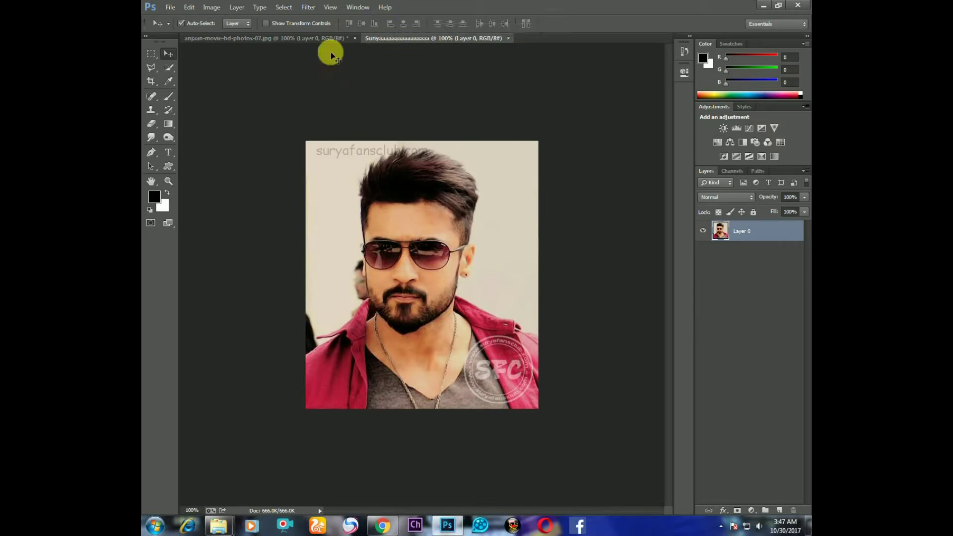
Apply a Gaussian Blur to Layer 0 in the Suriyaaaa document, adding an empty Group 1 above it
click(298, 40)
click(467, 43)
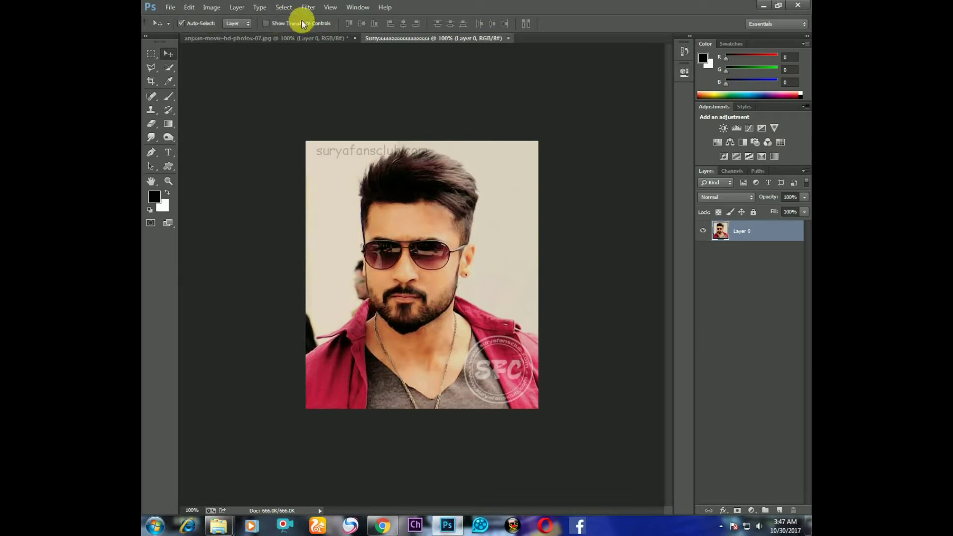
click(284, 7)
mouse_move(308, 7)
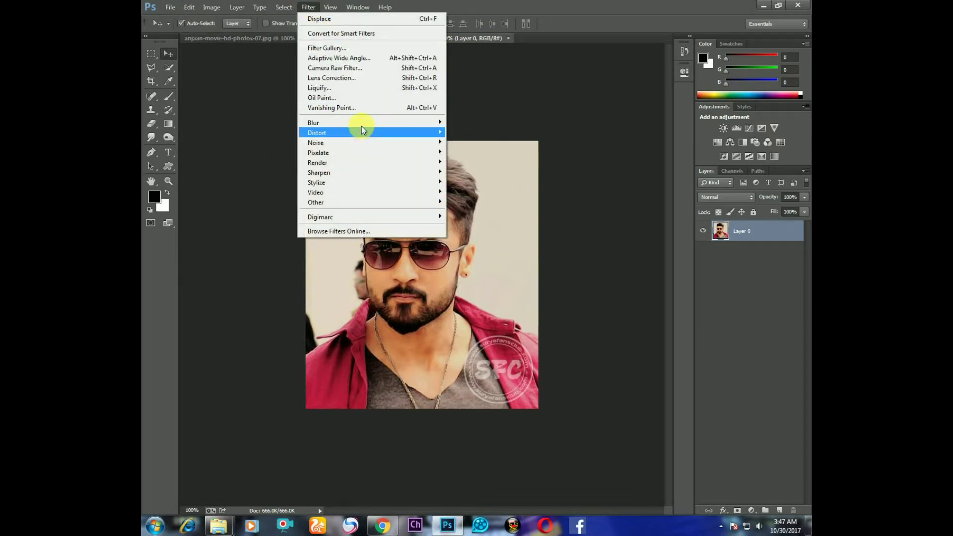
mouse_move(368, 122)
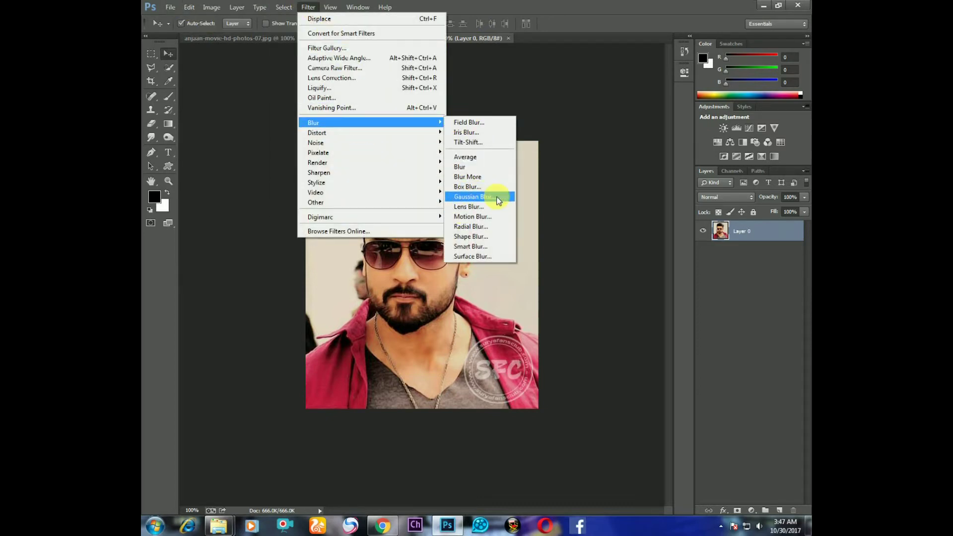
click(501, 199)
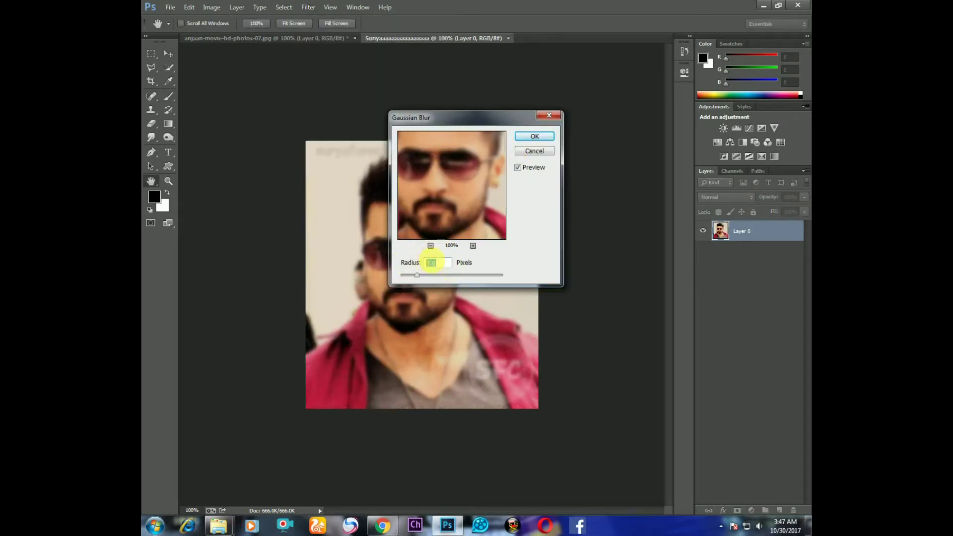
click(534, 135)
key(v)
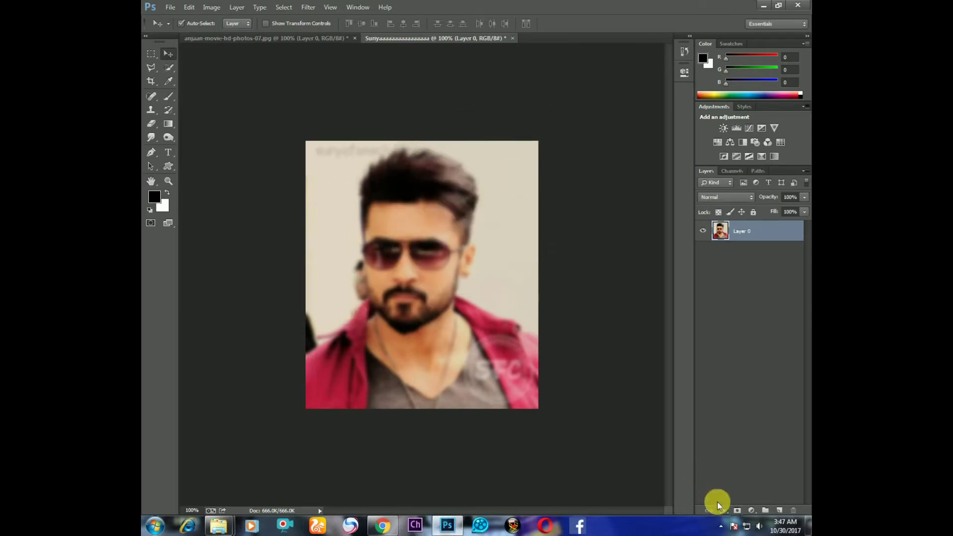
click(765, 510)
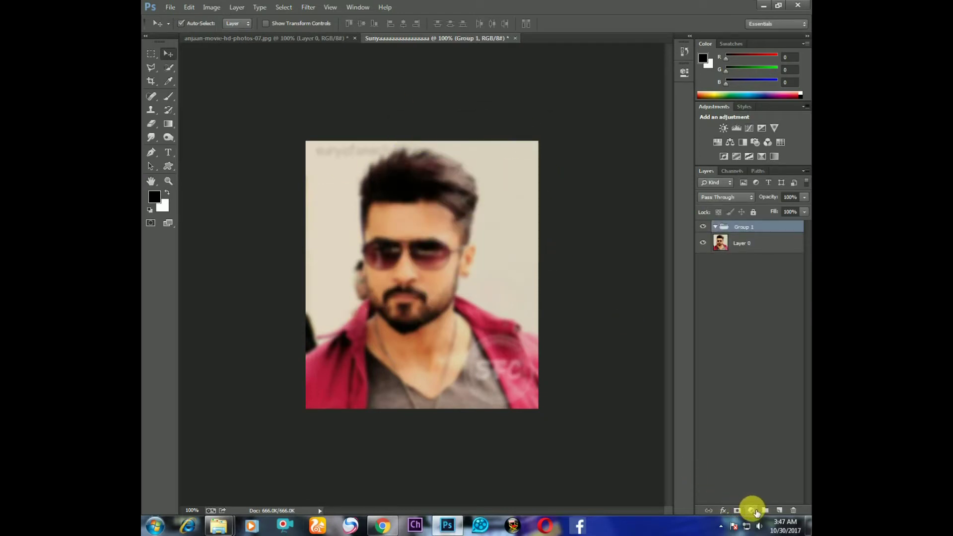
Remove the empty group and add a Black & White adjustment layer to the blurred copy
key(ctrl+z)
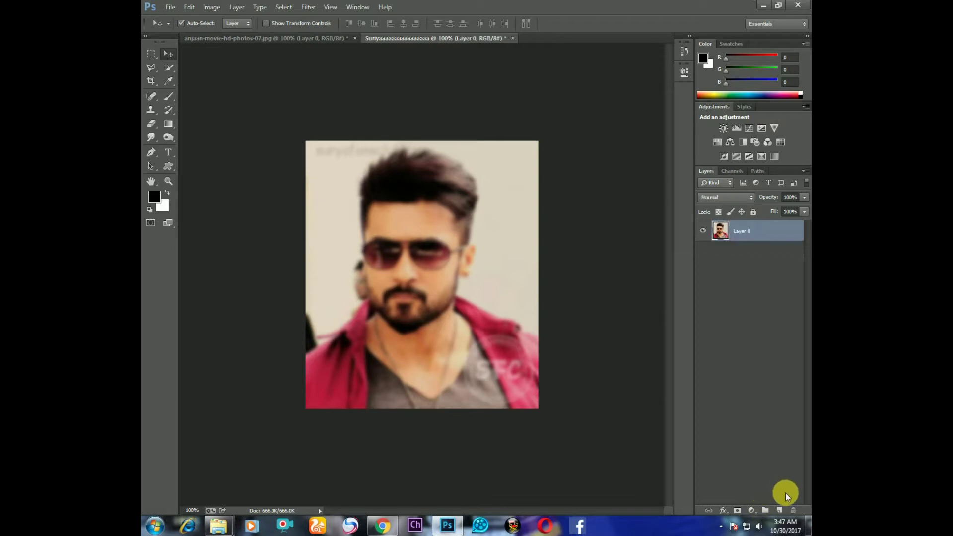
click(758, 511)
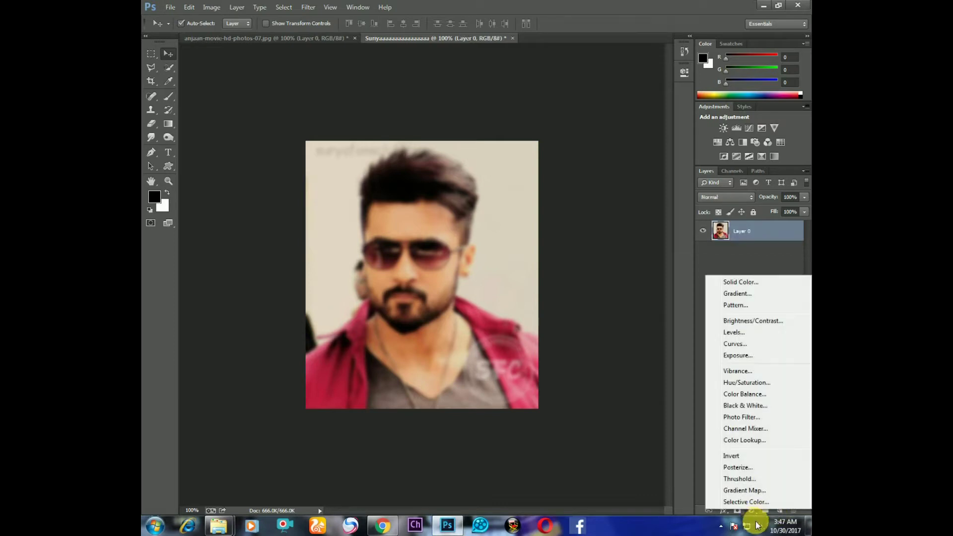
click(758, 406)
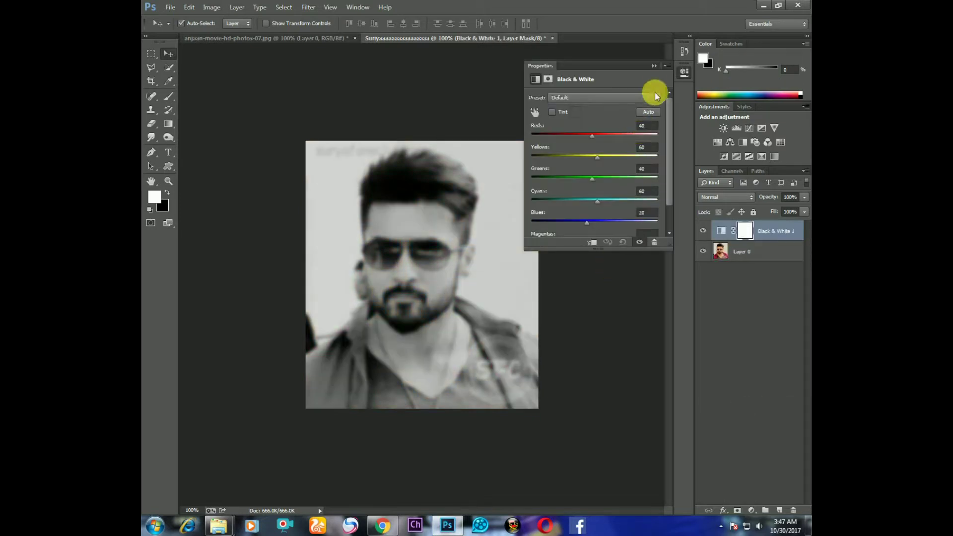
click(653, 67)
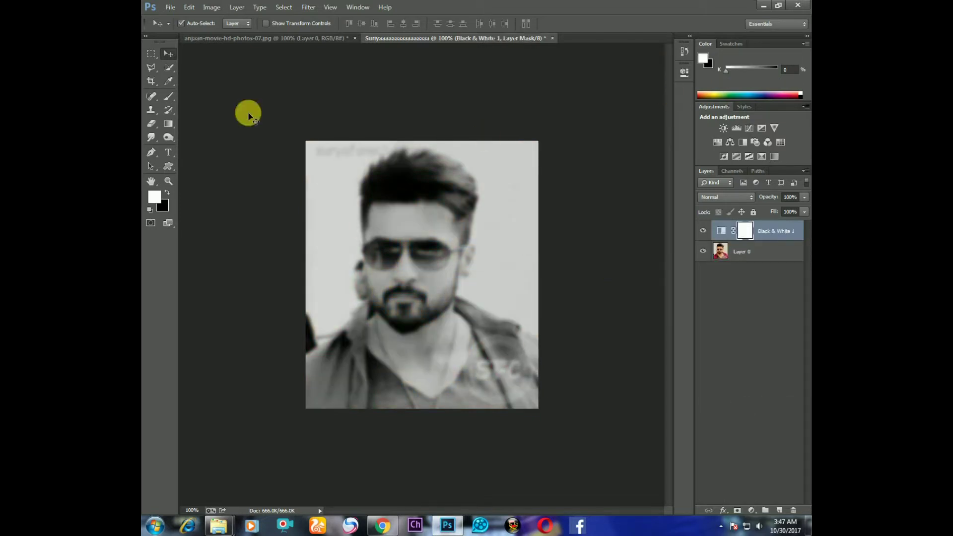
Save the blurred copy as a Photoshop PSD file and close it
click(167, 12)
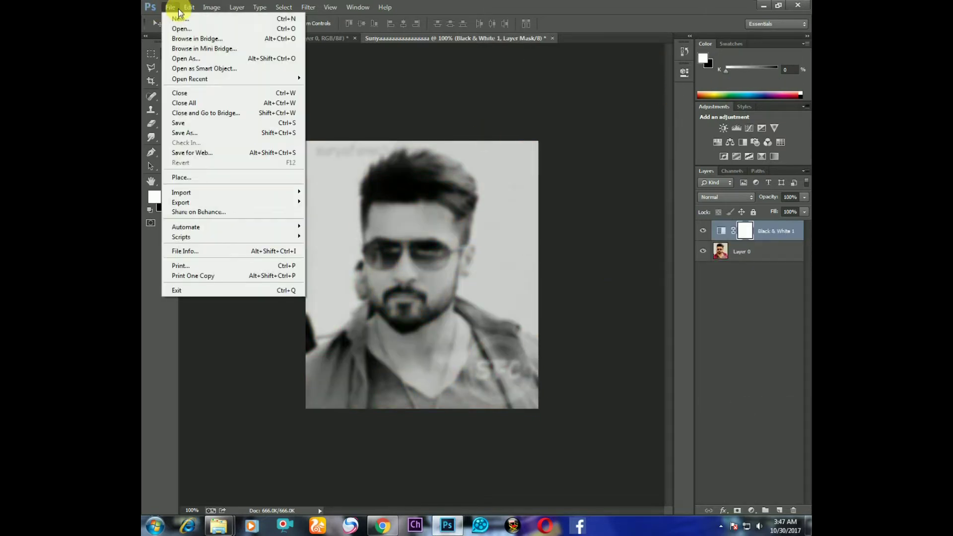
click(208, 135)
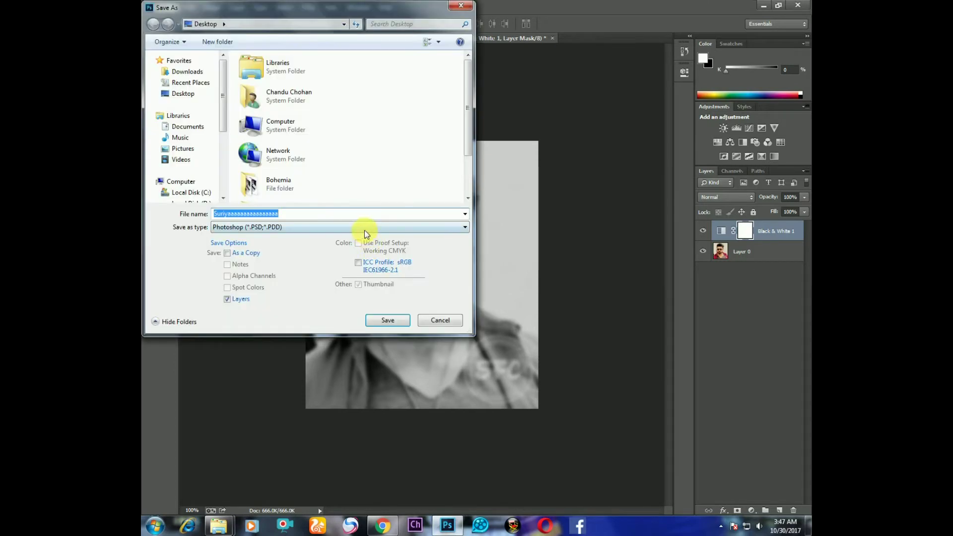
click(388, 321)
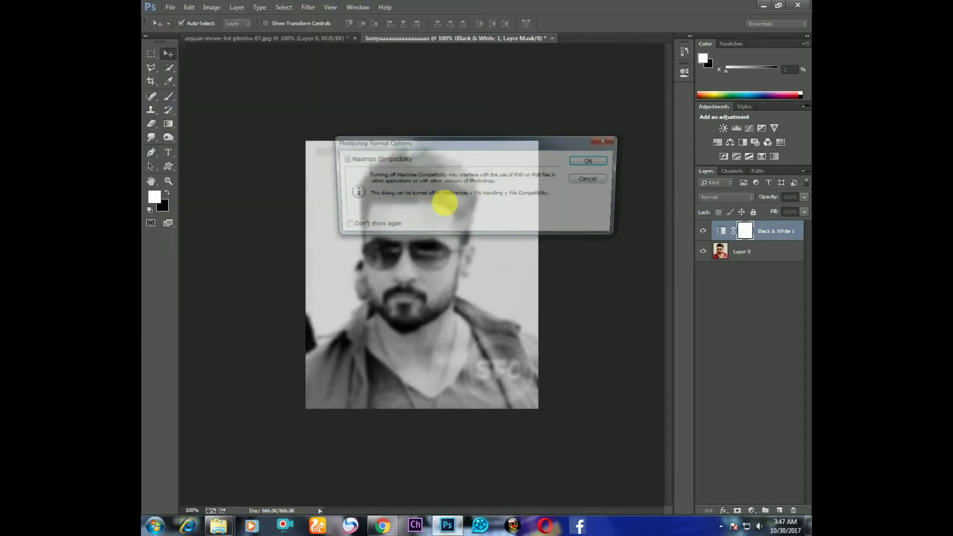
click(581, 166)
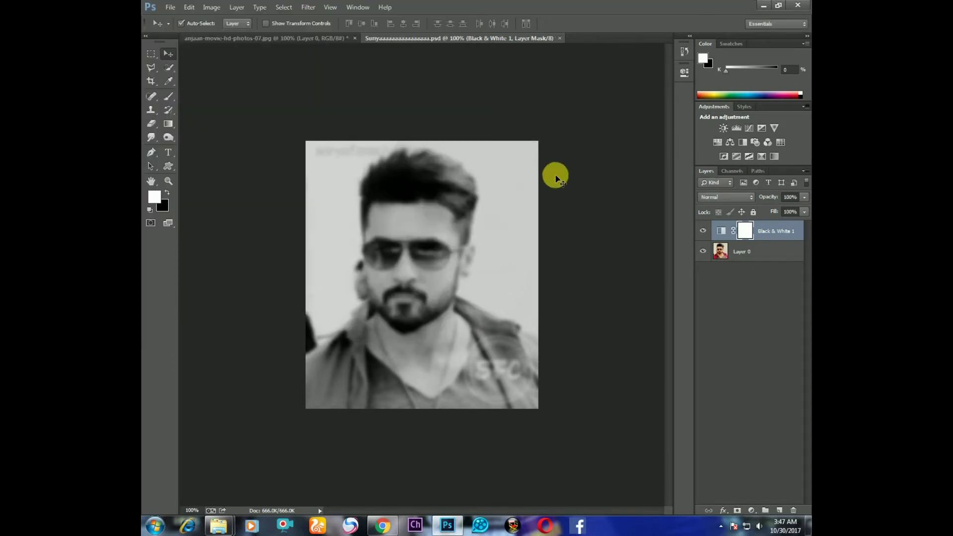
click(561, 38)
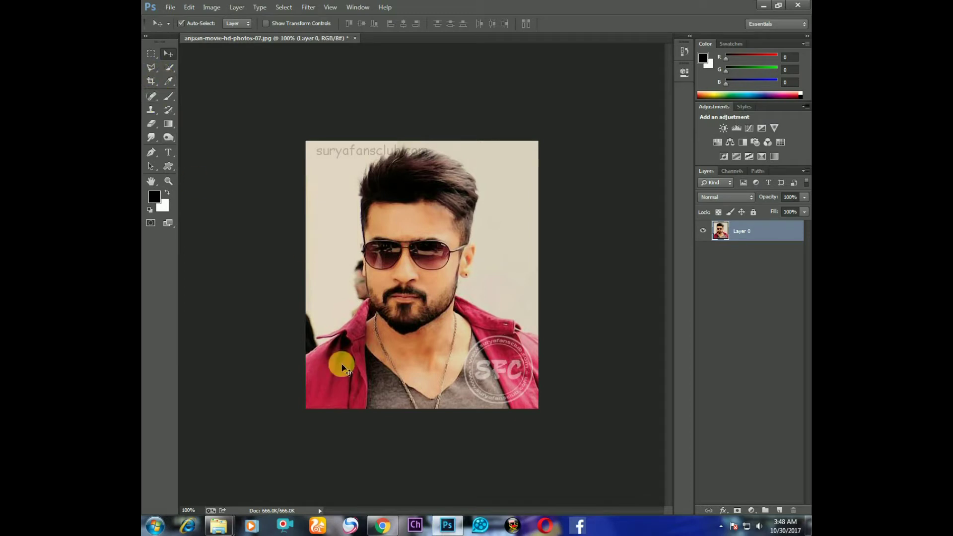
Quick-select the face from forehead to beard, Alt-trimming excess at the left, right and jaw edges
click(169, 68)
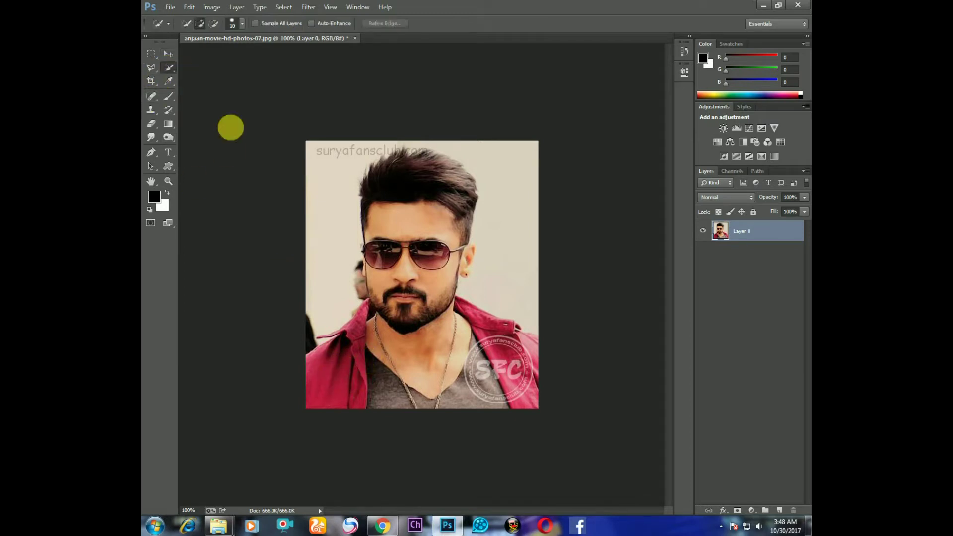
mouse_move(389, 227)
mouse_down()
mouse_move(402, 233)
mouse_move(389, 272)
mouse_up()
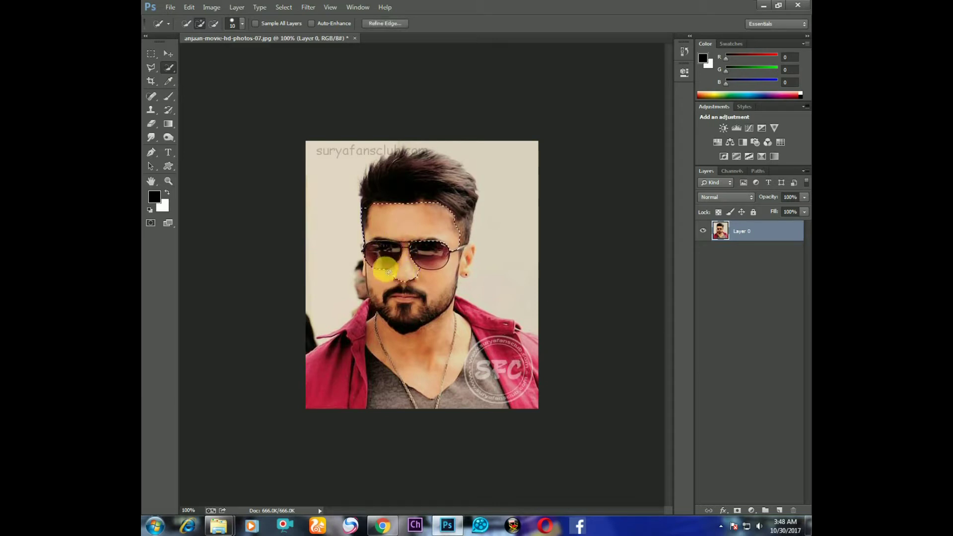
mouse_move(388, 276)
mouse_down()
mouse_move(392, 299)
mouse_move(425, 258)
mouse_move(440, 285)
mouse_move(371, 320)
mouse_up()
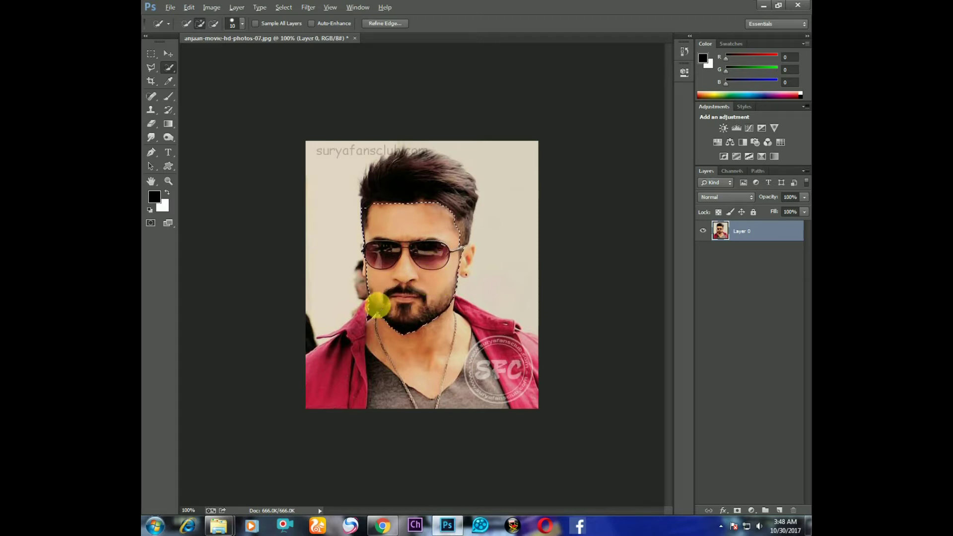
key(alt)
drag(369, 307, 365, 236)
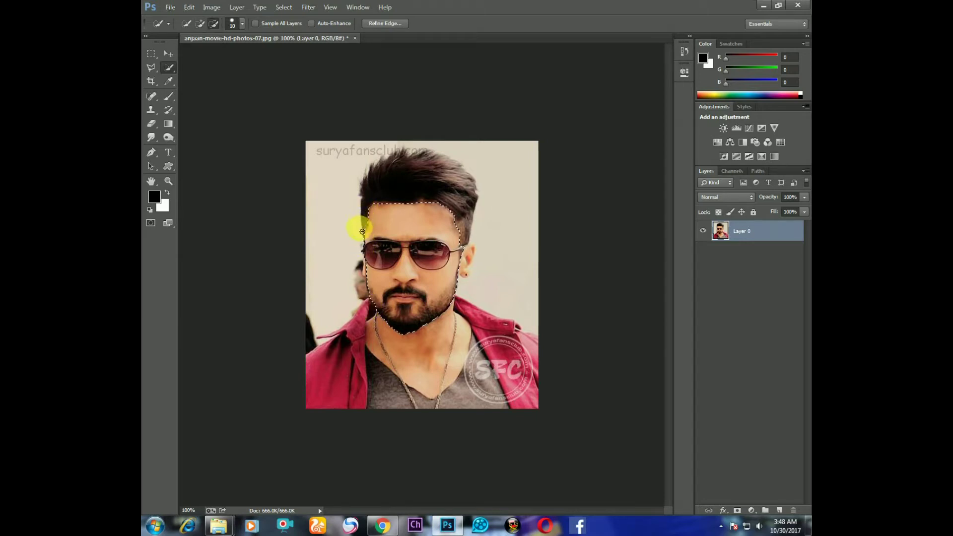
key(alt)
mouse_move(471, 302)
mouse_down()
mouse_move(459, 257)
mouse_move(437, 278)
mouse_up()
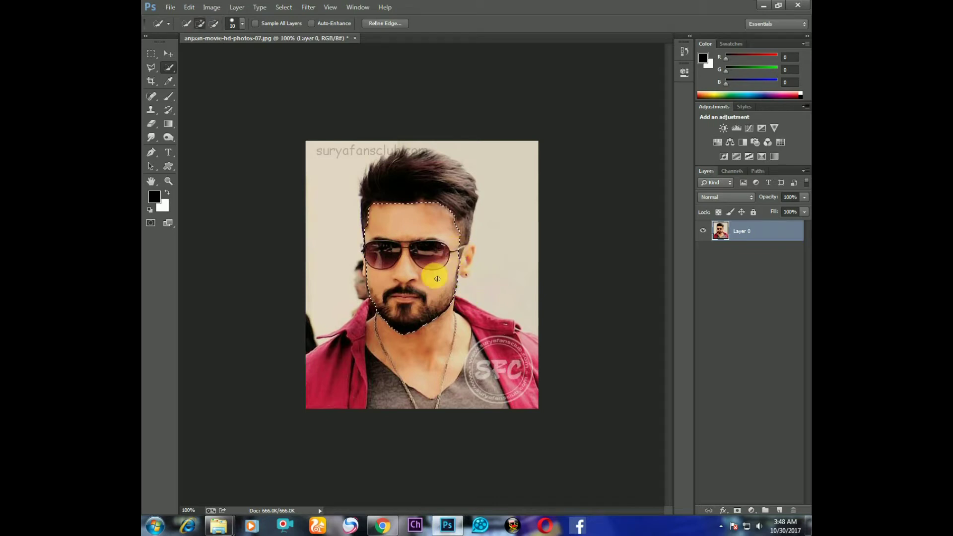
drag(434, 318, 354, 309)
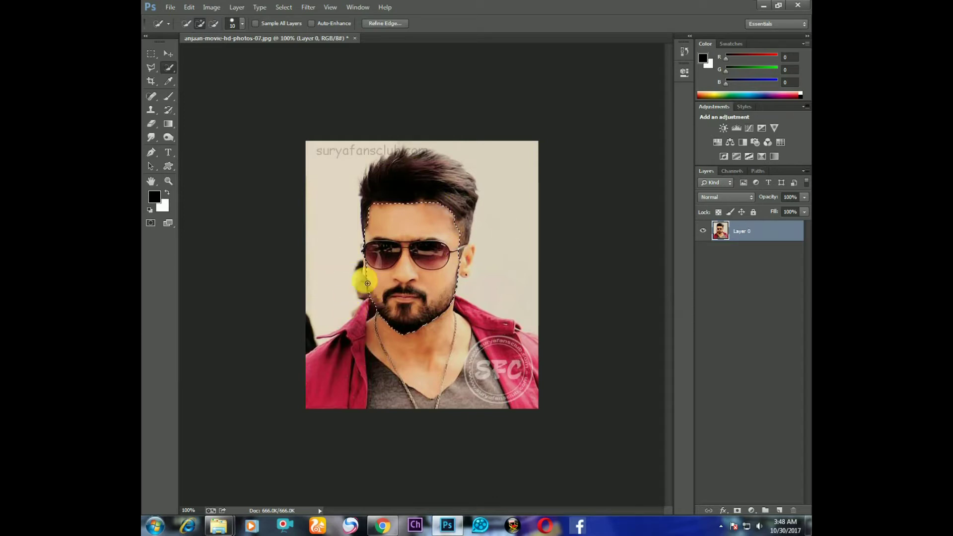
Add a Black & White adjustment layer masked to the face selection, then pick the Move tool
click(307, 7)
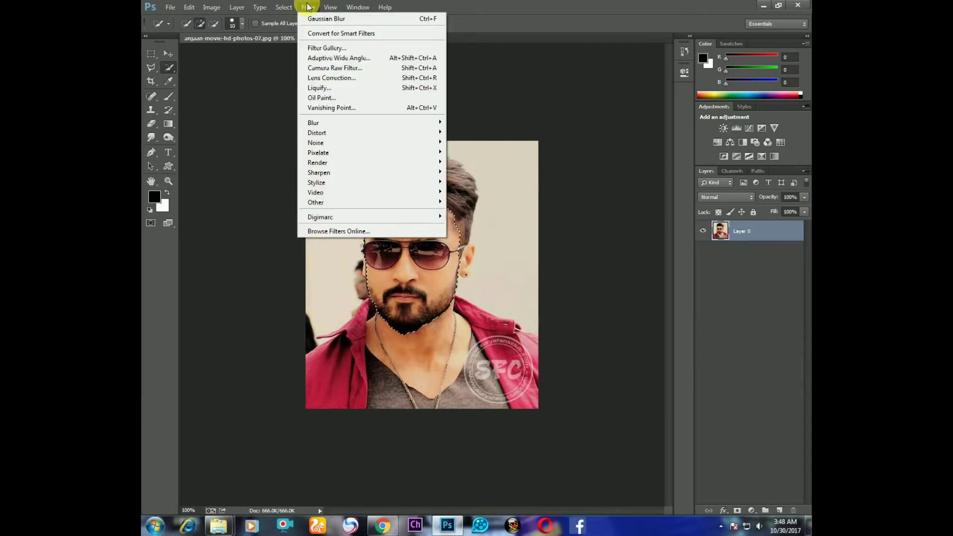
click(308, 7)
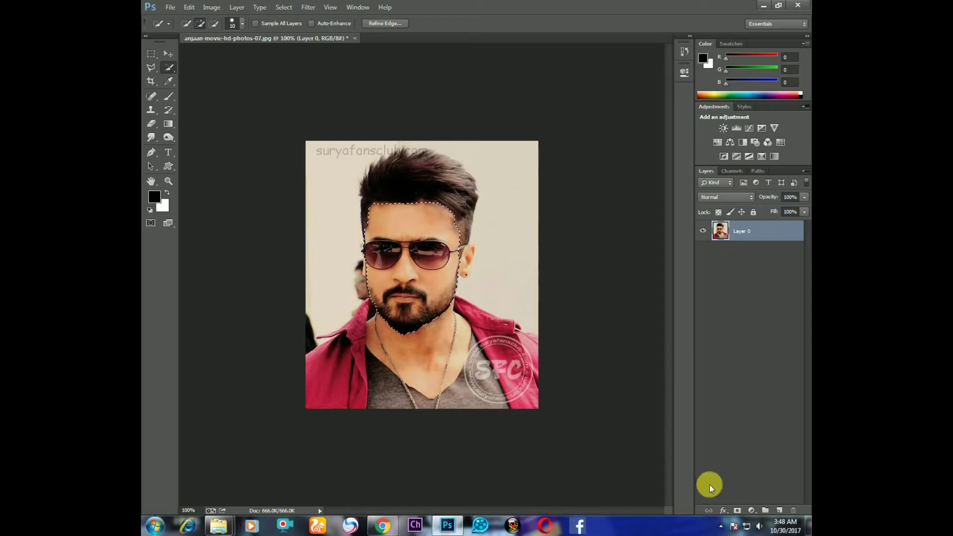
click(751, 510)
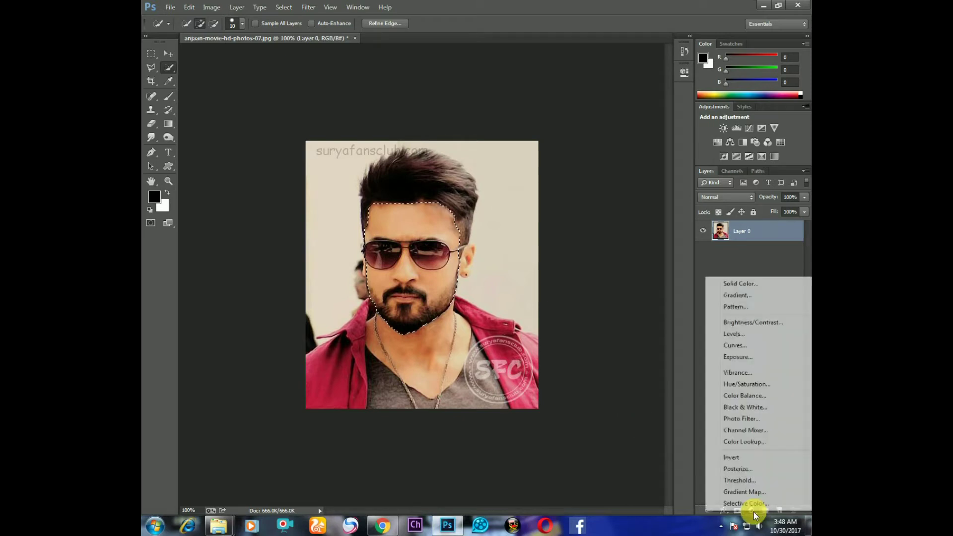
click(773, 407)
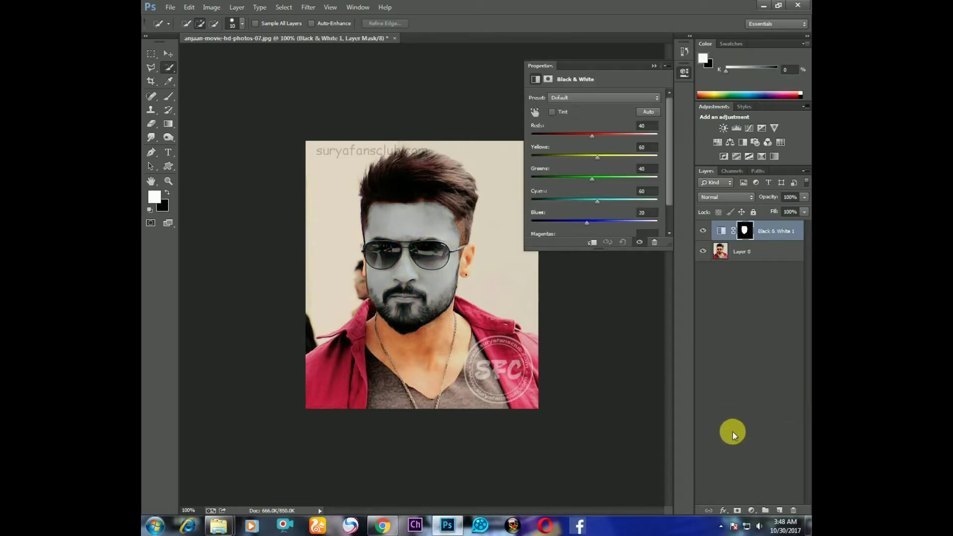
click(654, 65)
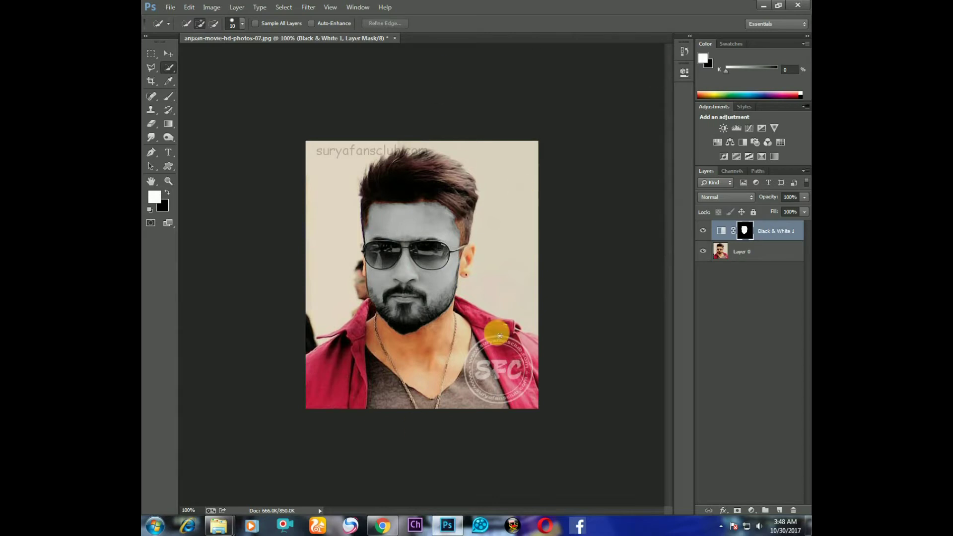
click(169, 53)
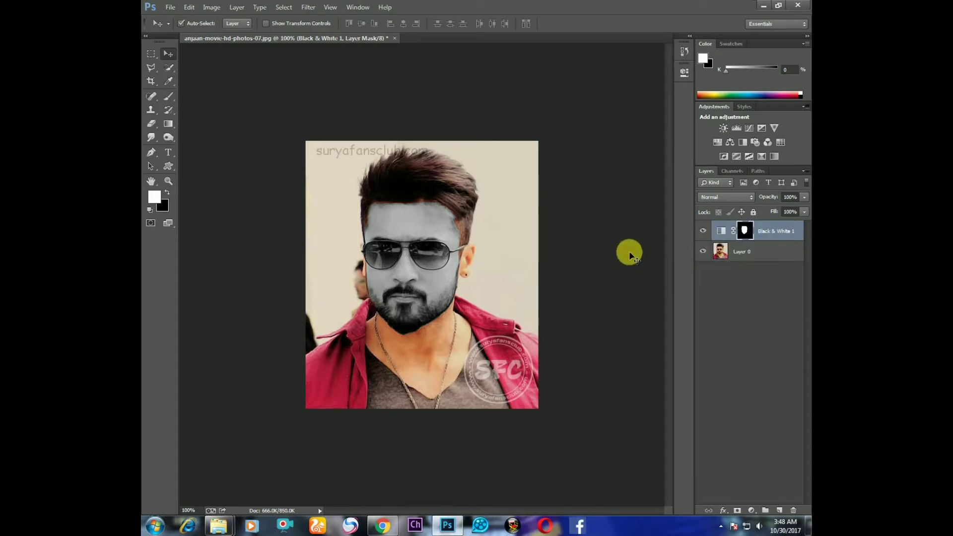
click(449, 527)
Place india-flag-a4 on the photo, tilt it and roughly size it over the face
mouse_move(238, 226)
mouse_down()
mouse_move(451, 517)
mouse_move(436, 304)
mouse_up()
mouse_move(553, 194)
mouse_down()
mouse_move(463, 153)
mouse_move(474, 150)
mouse_move(440, 188)
mouse_up()
drag(288, 286, 351, 212)
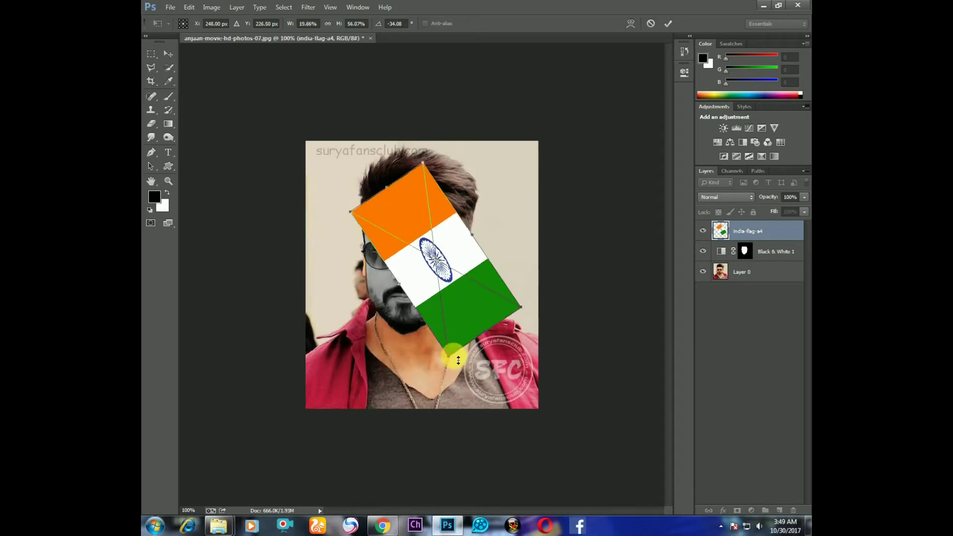
drag(457, 353, 396, 334)
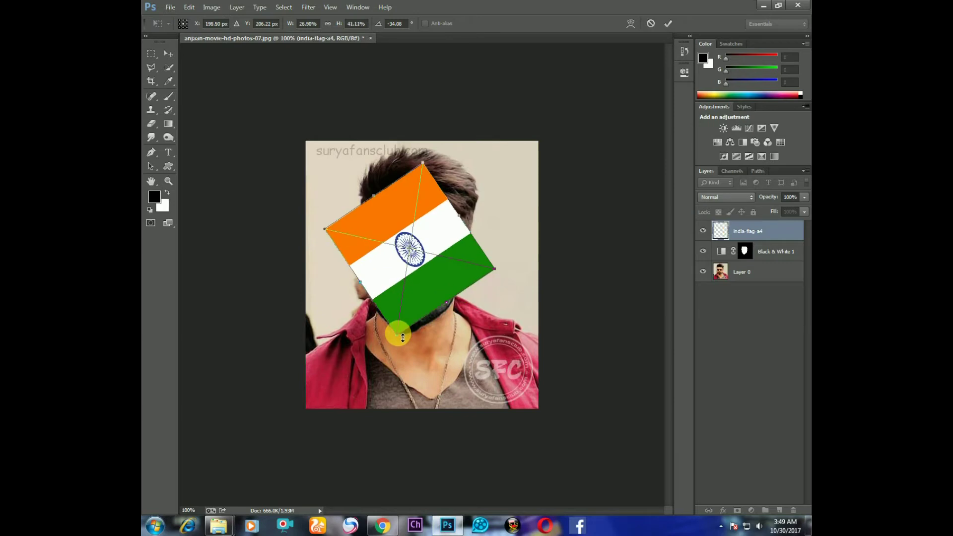
drag(495, 284, 496, 292)
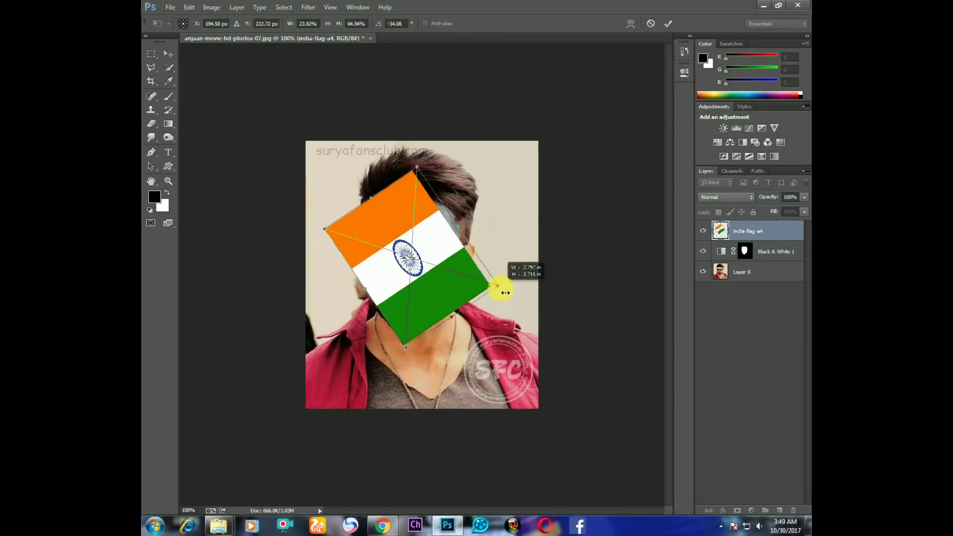
drag(496, 292, 499, 286)
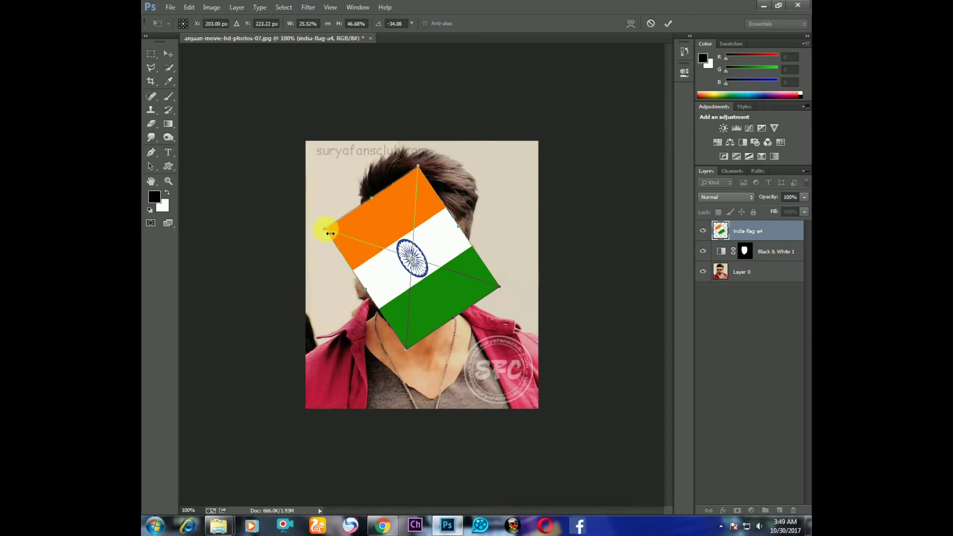
Fine-tune the flag's edges over the face, commit the transform, and set opacity to 100%
drag(329, 232, 342, 232)
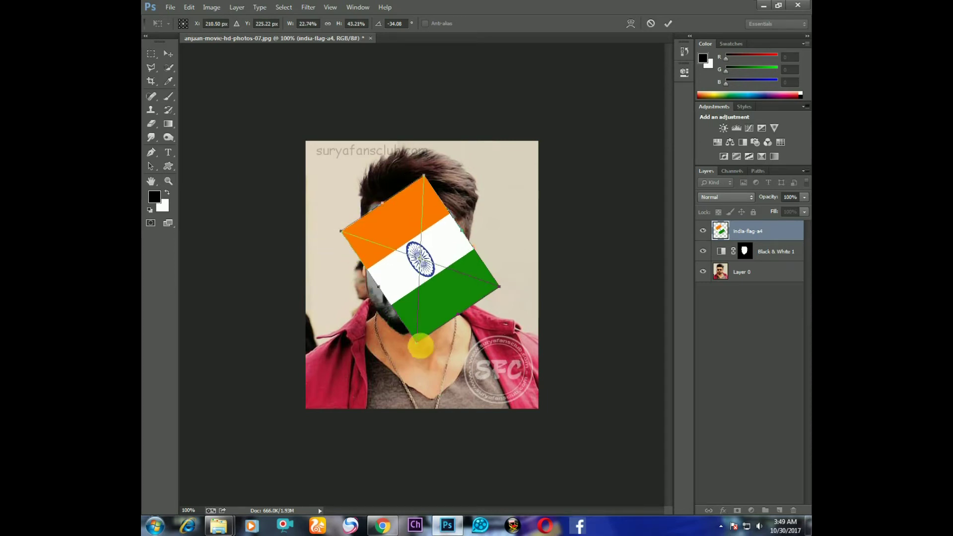
drag(415, 344, 403, 359)
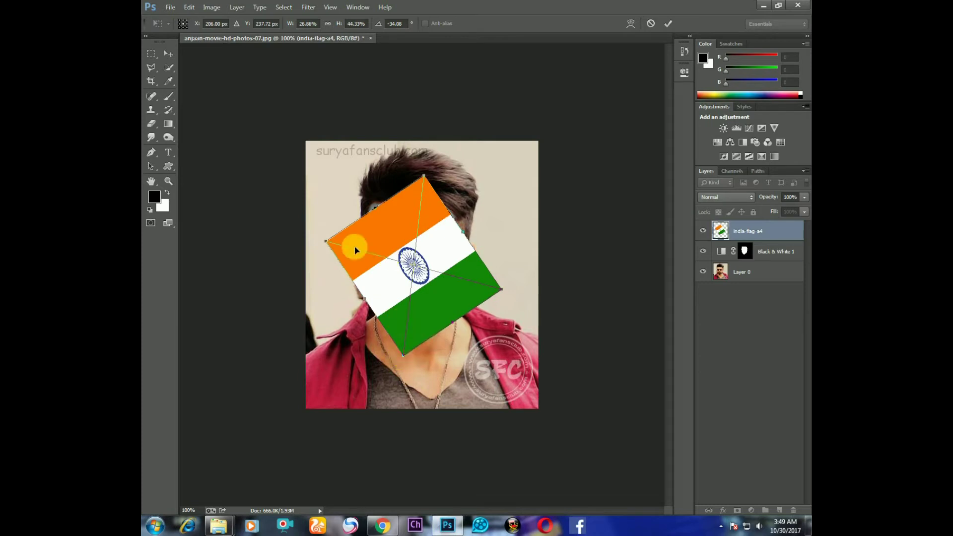
drag(328, 243, 326, 238)
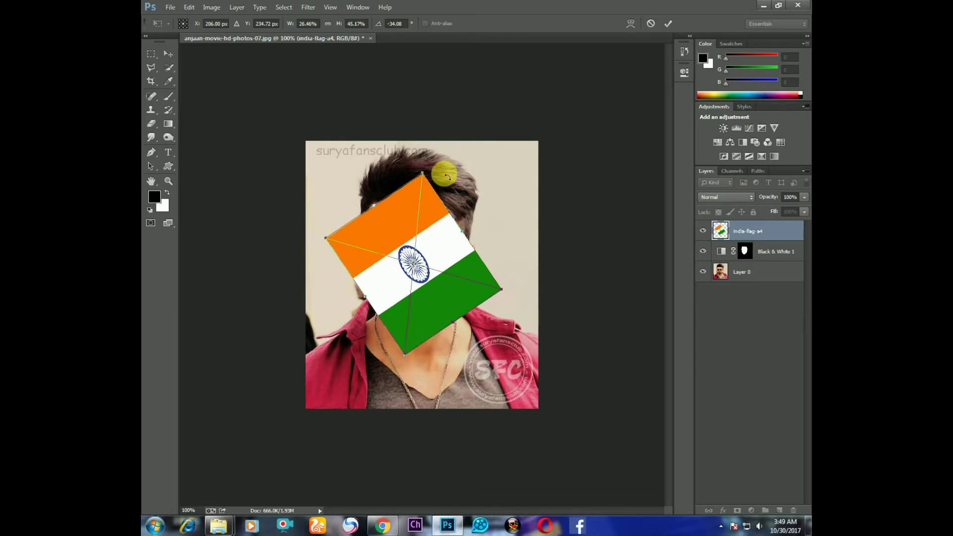
drag(430, 174, 430, 171)
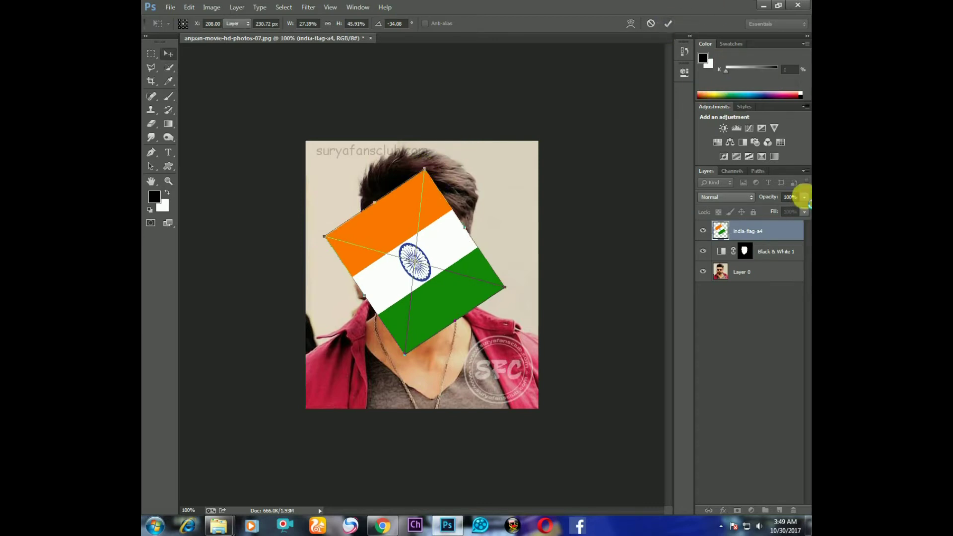
key(Return)
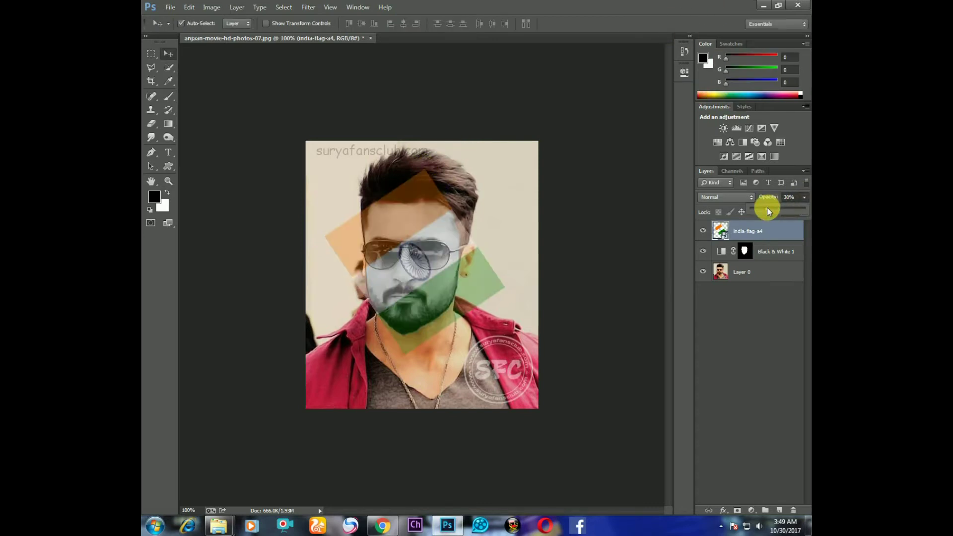
drag(799, 208, 804, 208)
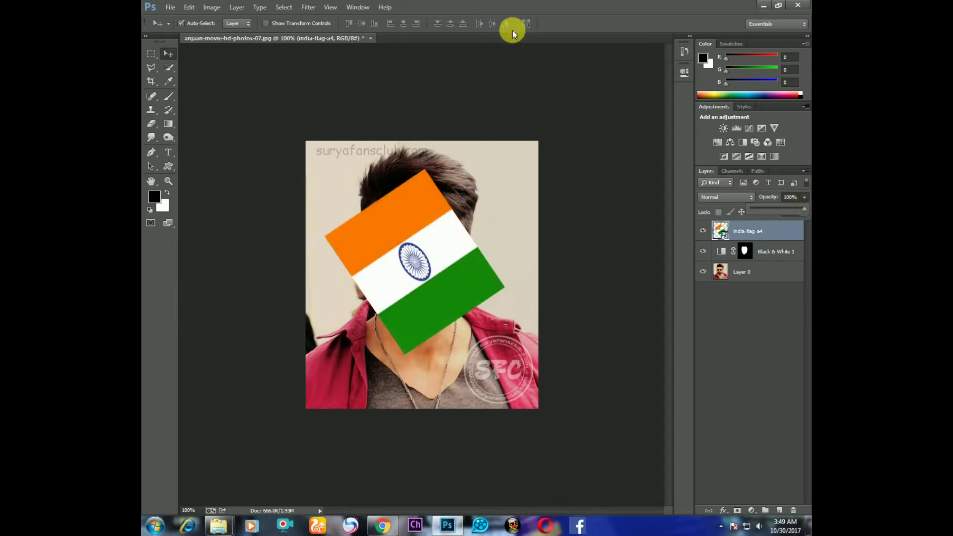
click(310, 8)
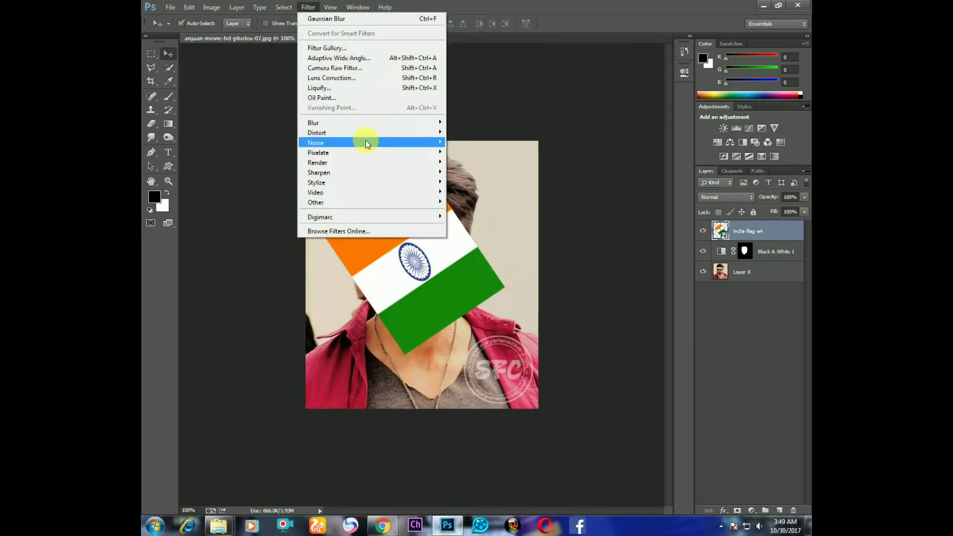
mouse_move(372, 133)
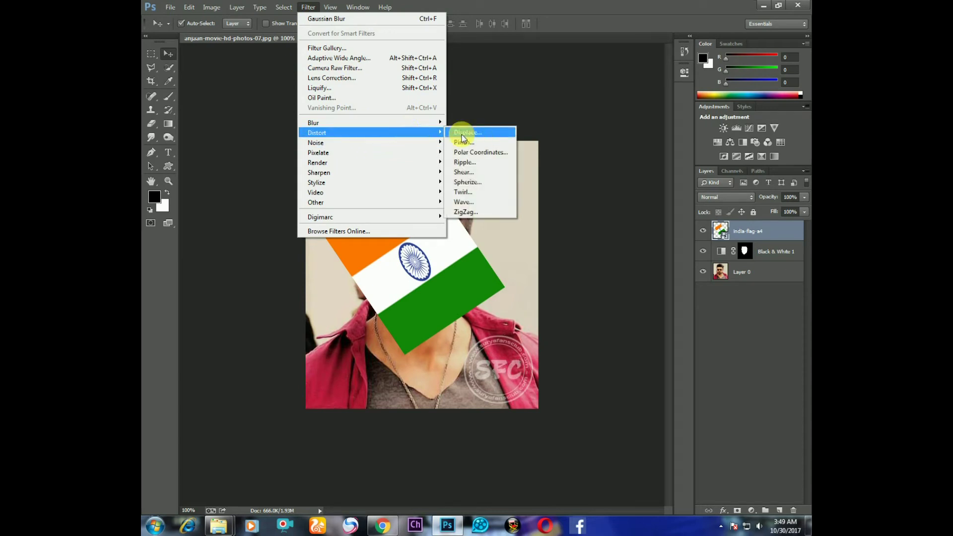
Apply a Pinch smart filter to the India flag and lower its opacity to 35%
click(458, 141)
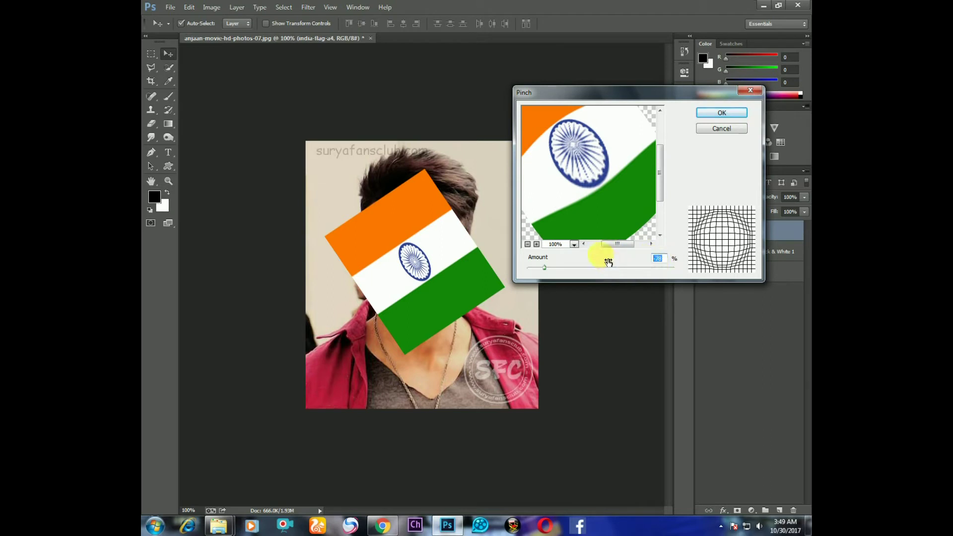
click(726, 112)
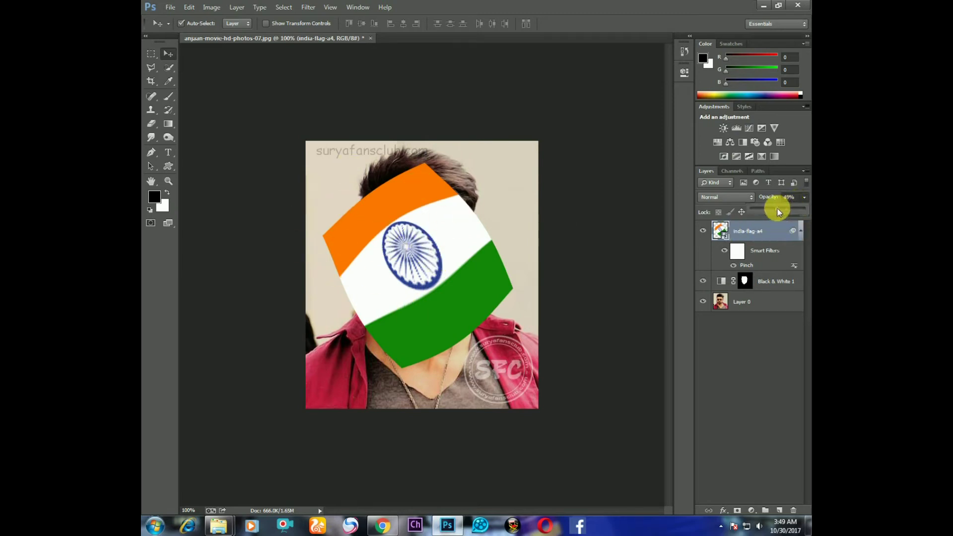
click(771, 211)
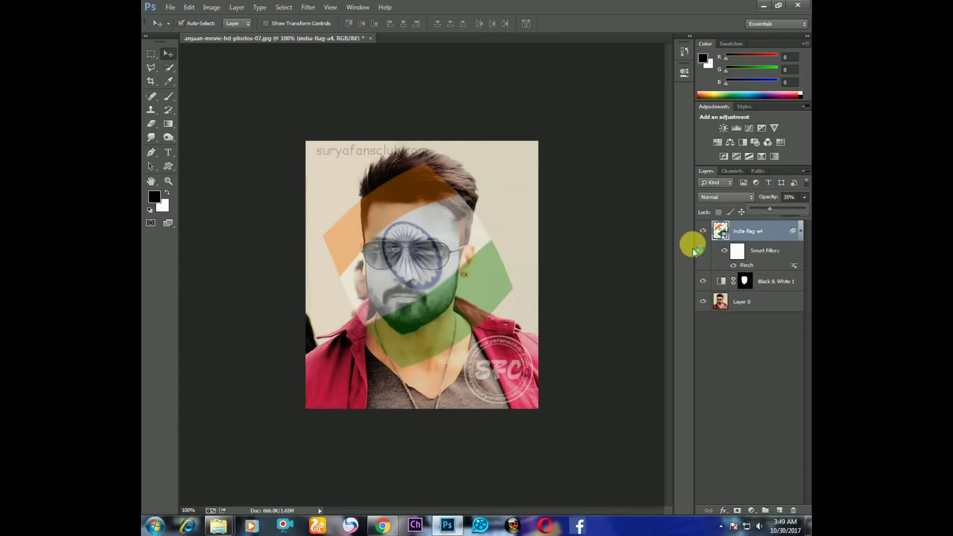
Hide the flag and B&W layers, then quick-select the face on Layer 0 from hairline to jaw
drag(702, 231, 703, 281)
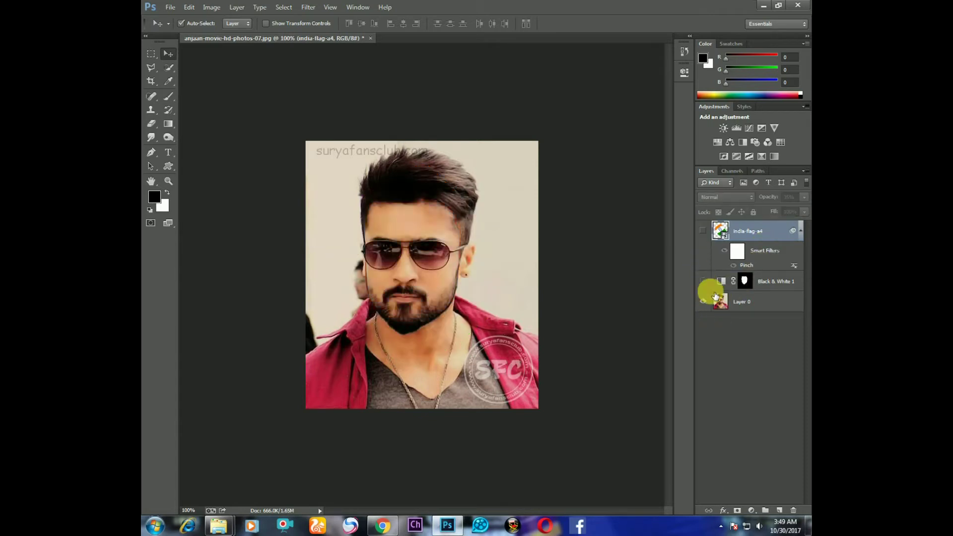
click(742, 307)
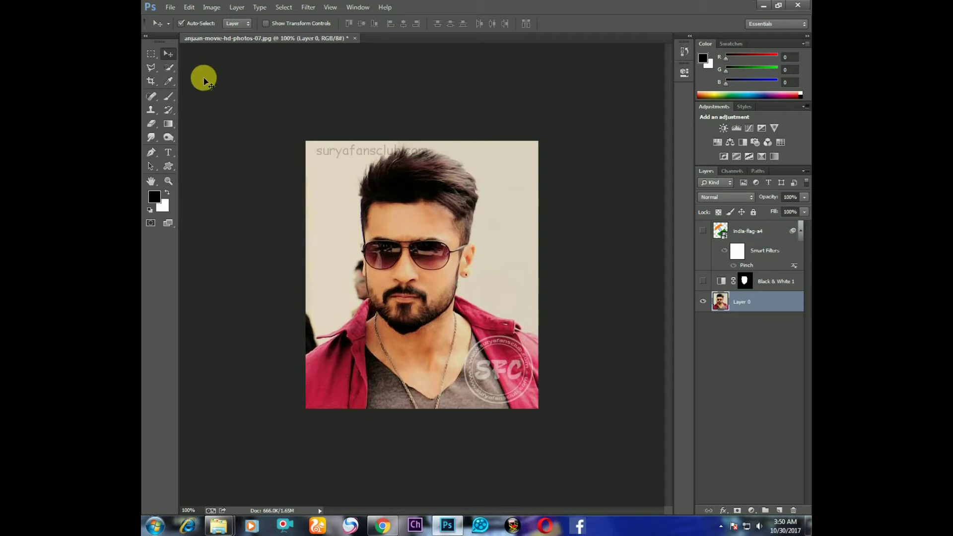
key(w)
mouse_move(373, 213)
mouse_down()
mouse_move(414, 274)
mouse_move(412, 302)
mouse_up()
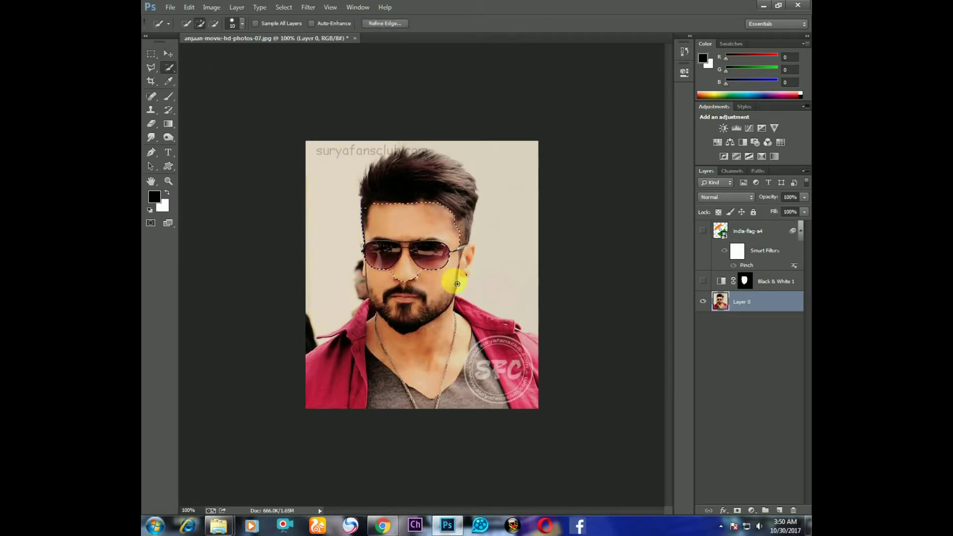
drag(415, 295, 369, 330)
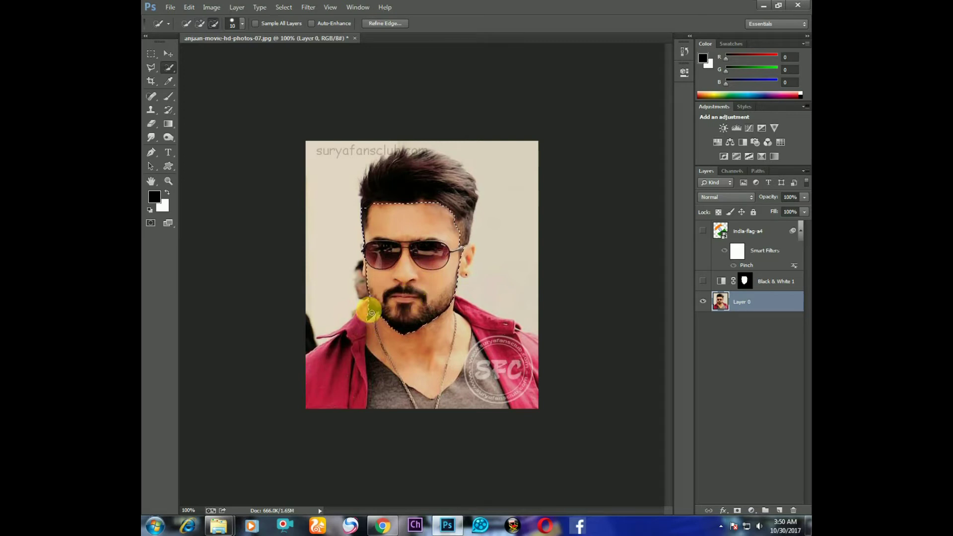
drag(372, 313, 368, 199)
drag(363, 224, 466, 253)
Show the flag and B&W layers again and set the flag layer's opacity to 50%
click(761, 232)
click(702, 230)
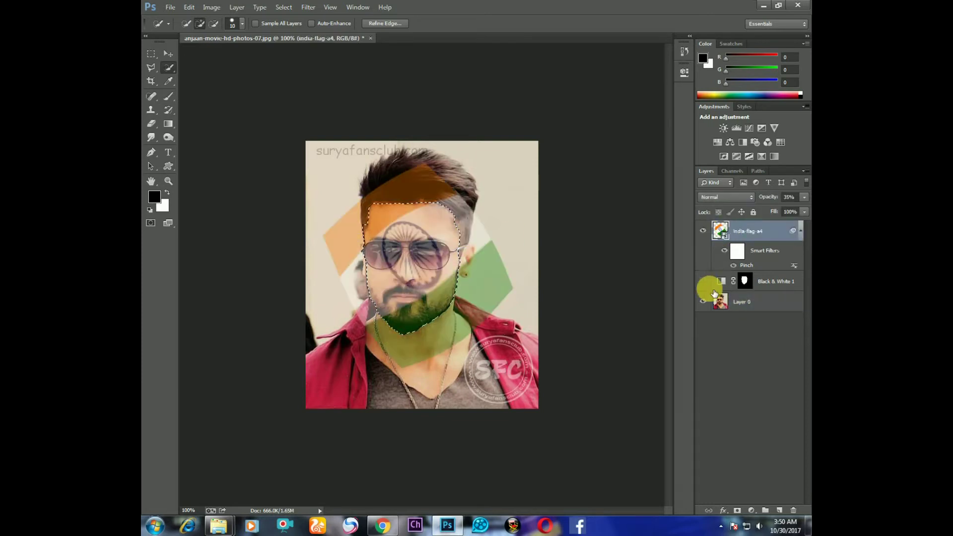
click(710, 281)
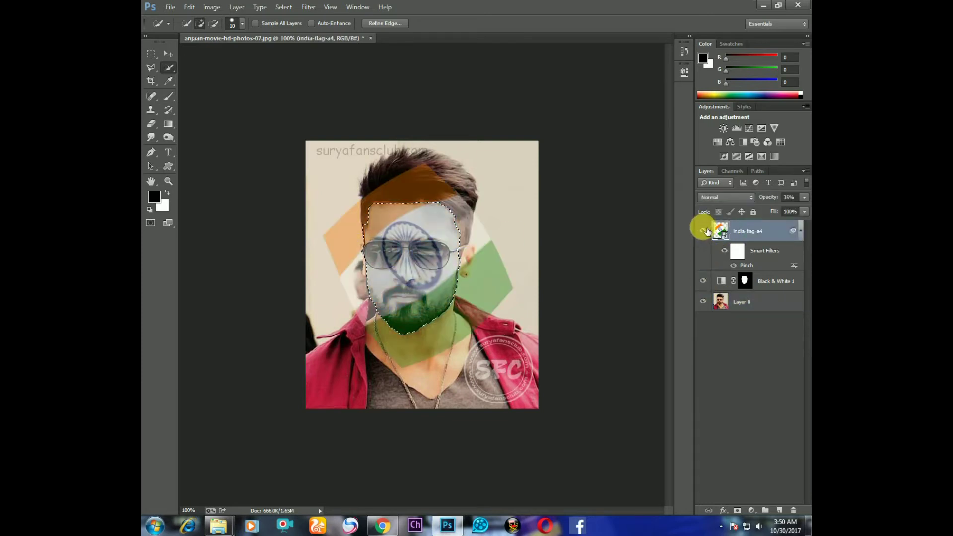
click(803, 199)
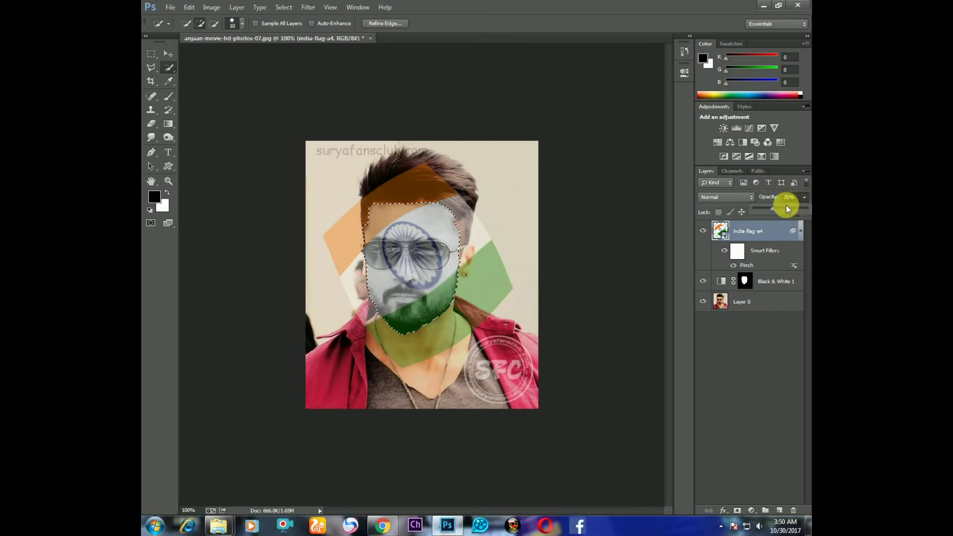
drag(777, 208, 780, 208)
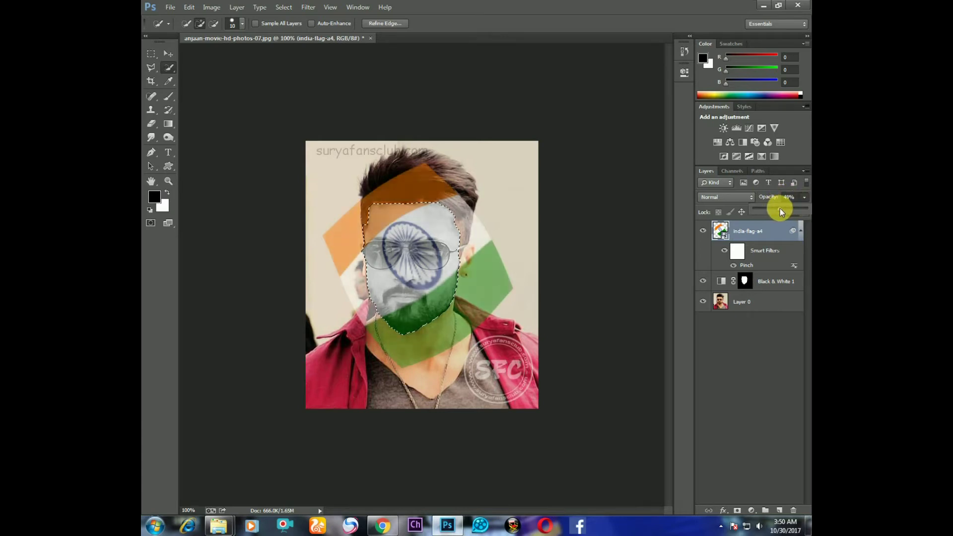
click(779, 231)
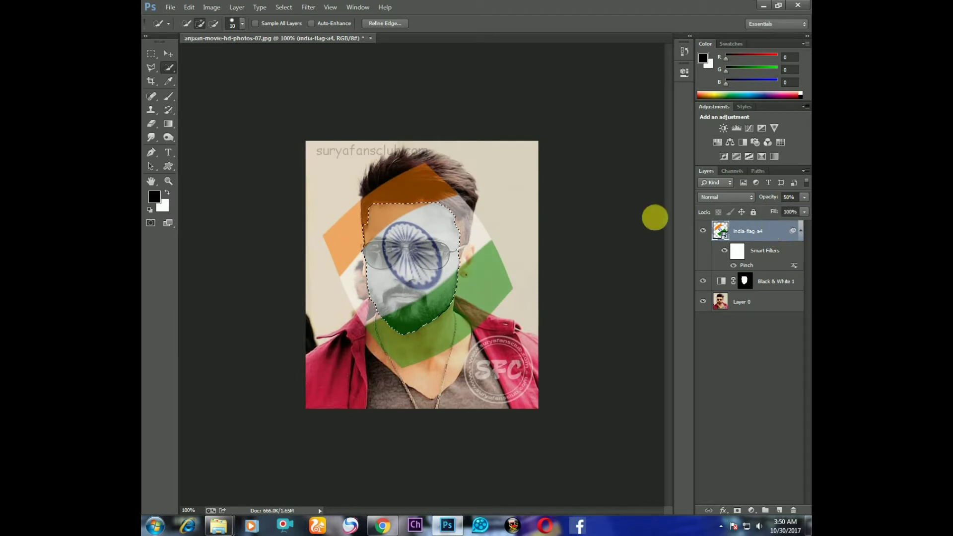
click(283, 7)
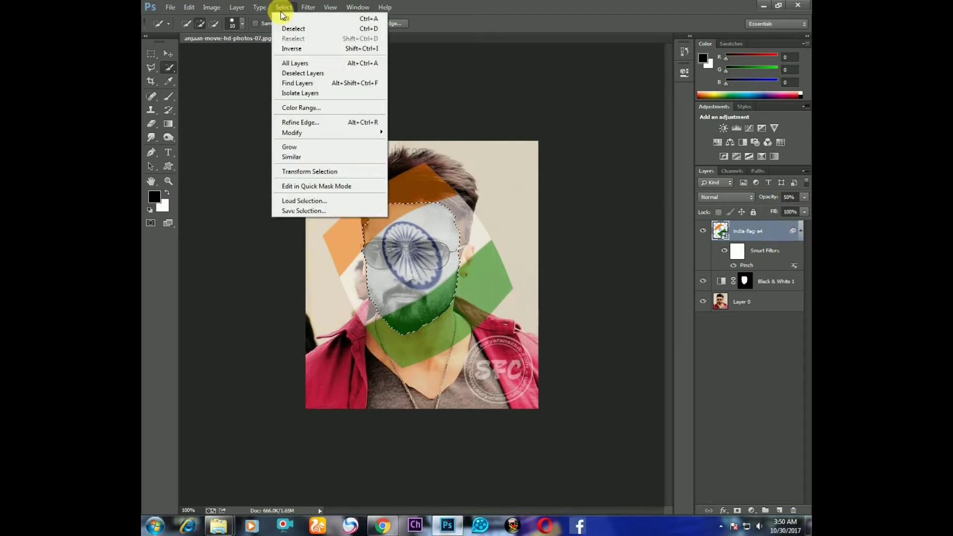
Invert the selection, rasterize the flag, erase it outside the face, and deselect
click(291, 48)
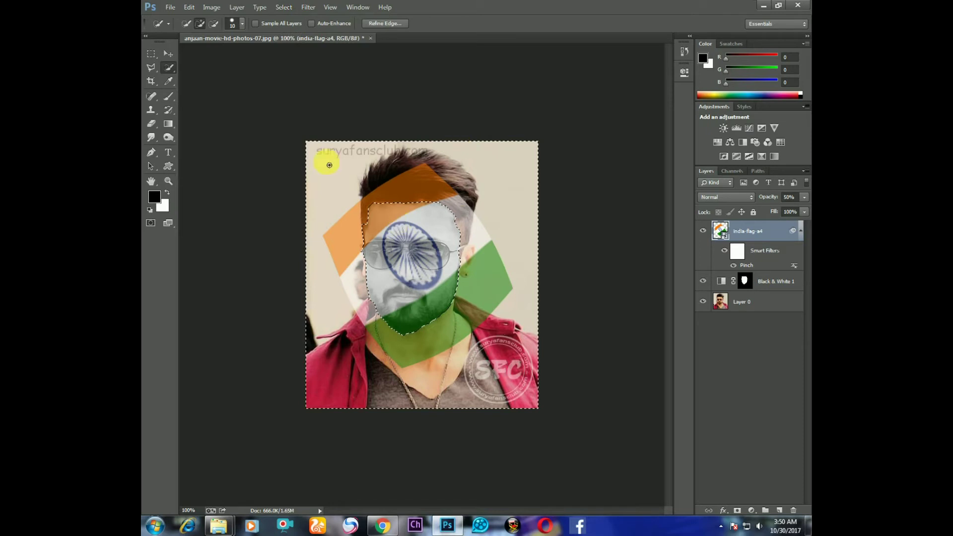
click(151, 123)
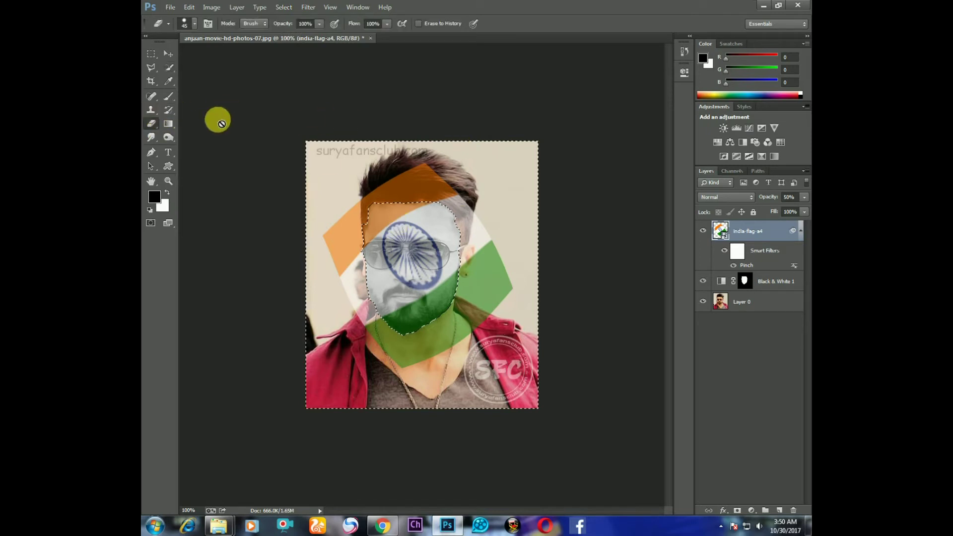
click(360, 149)
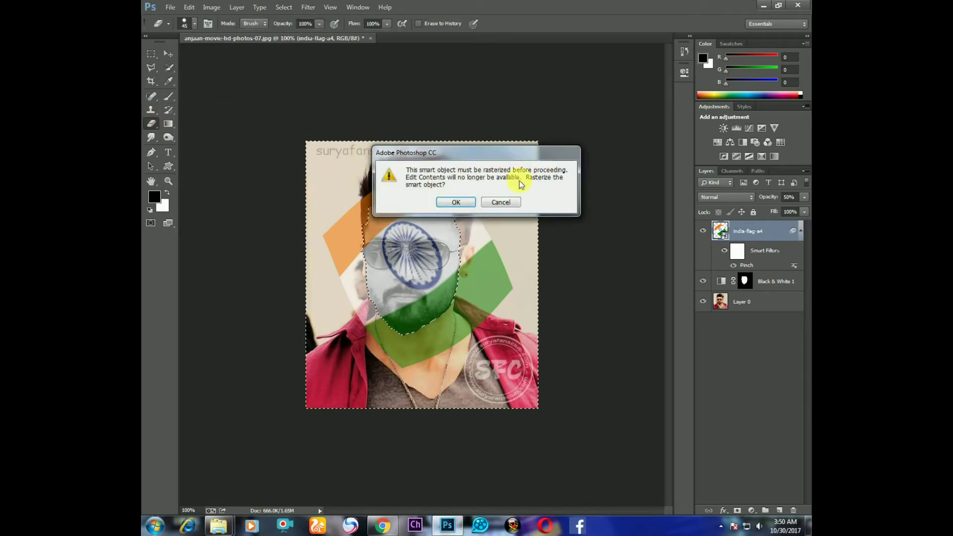
click(455, 203)
mouse_move(448, 208)
mouse_down()
mouse_move(396, 190)
mouse_move(386, 192)
mouse_move(376, 250)
mouse_move(350, 226)
mouse_move(370, 326)
mouse_move(415, 309)
mouse_move(378, 374)
mouse_move(496, 308)
mouse_move(517, 283)
mouse_move(472, 282)
mouse_move(548, 300)
mouse_move(532, 240)
mouse_move(447, 217)
mouse_move(440, 204)
mouse_move(501, 227)
mouse_move(402, 317)
mouse_move(334, 302)
mouse_move(436, 179)
mouse_move(472, 283)
mouse_move(328, 62)
mouse_up()
key(ctrl+d)
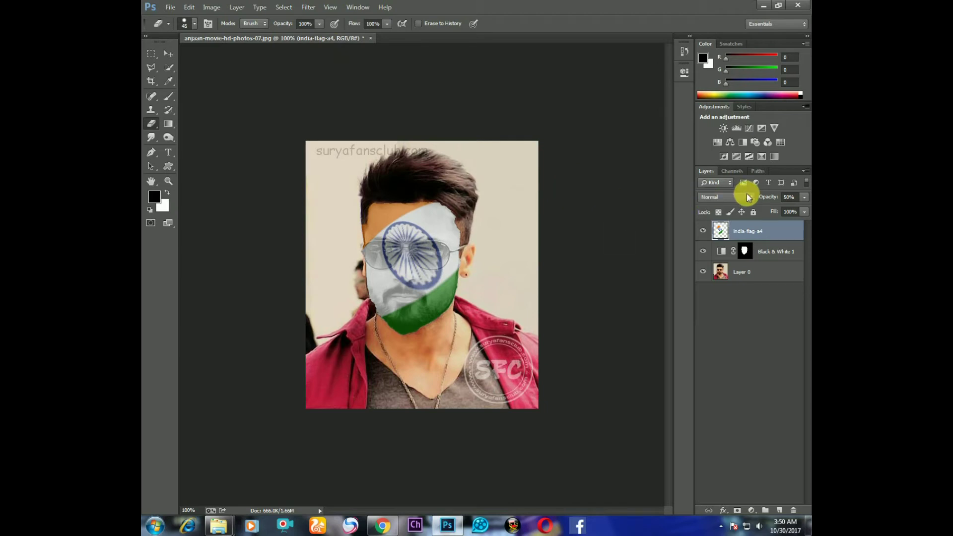
Set the India flag layer's blend mode to Color Burn and switch to the Move tool
click(749, 197)
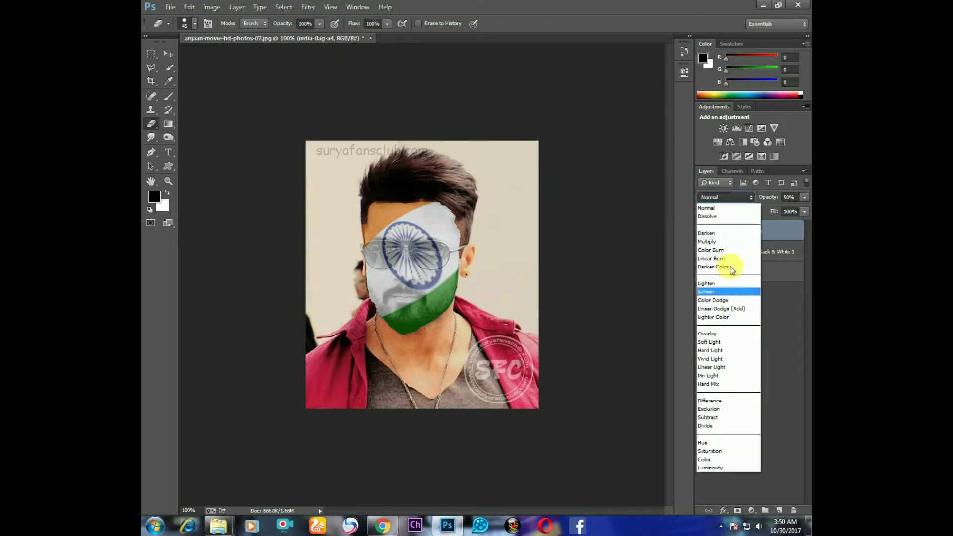
click(733, 249)
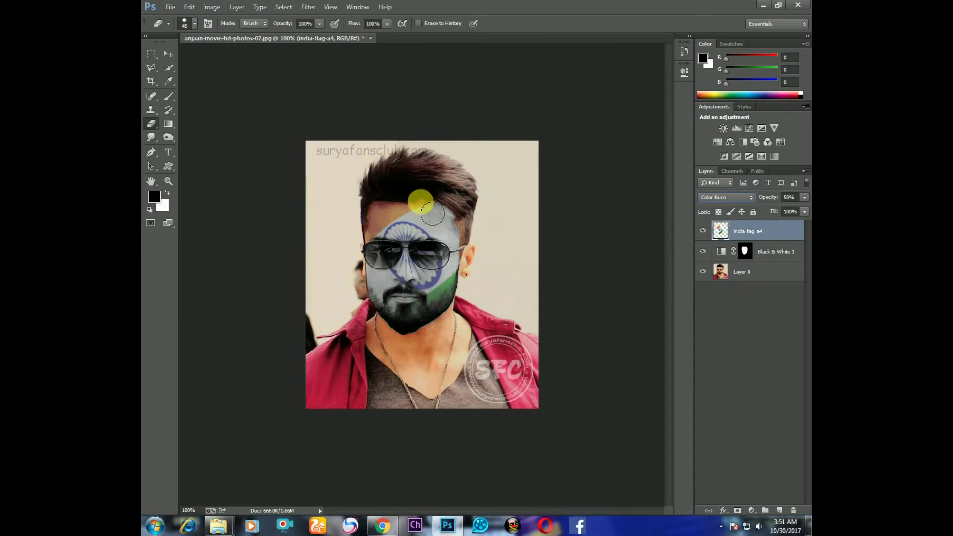
click(174, 57)
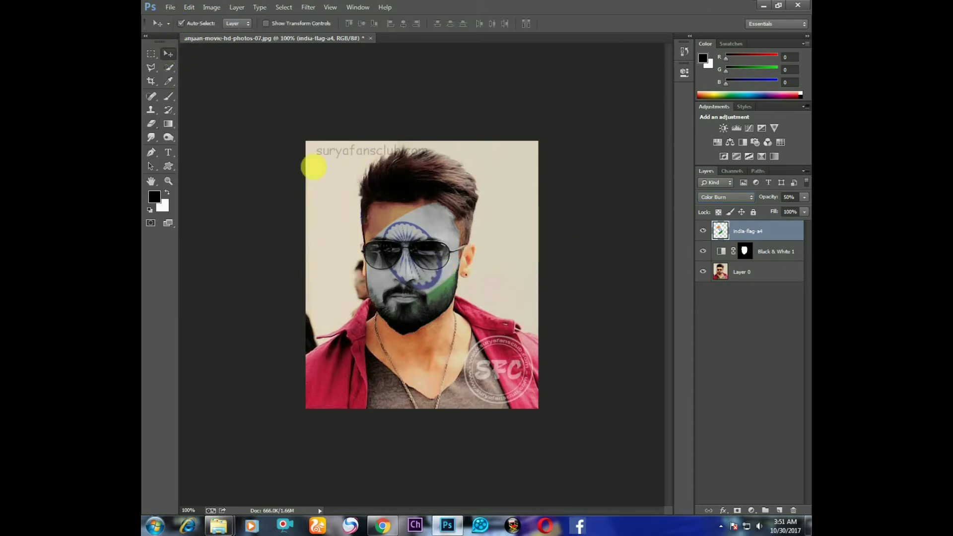
click(175, 9)
mouse_move(308, 7)
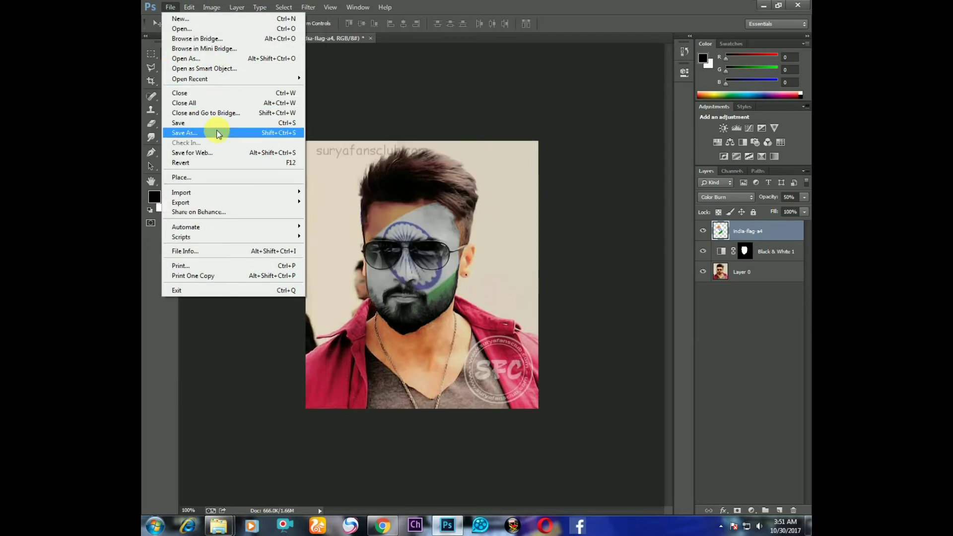
Displace the India flag at scale 5 using the saved portrait PSD as map, then compare
click(308, 7)
click(308, 6)
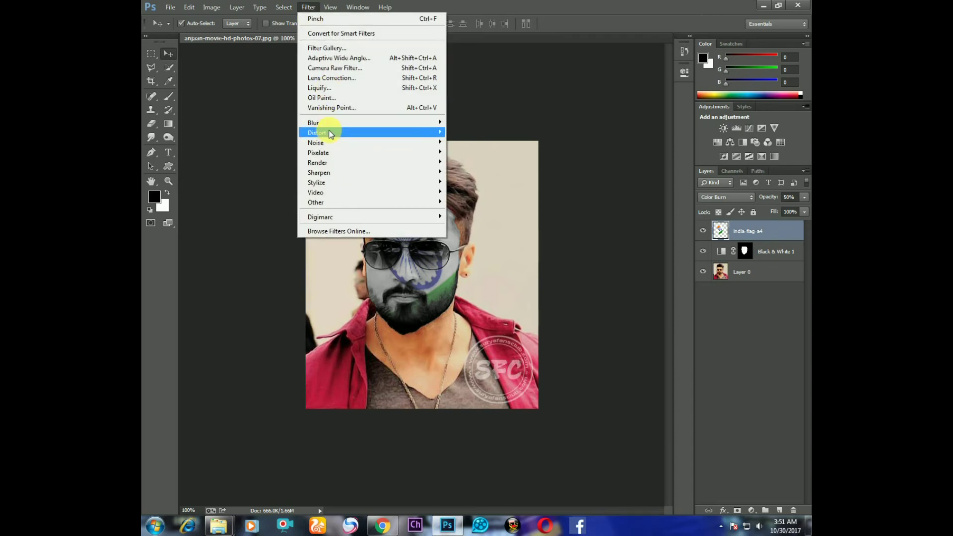
mouse_move(317, 132)
click(464, 134)
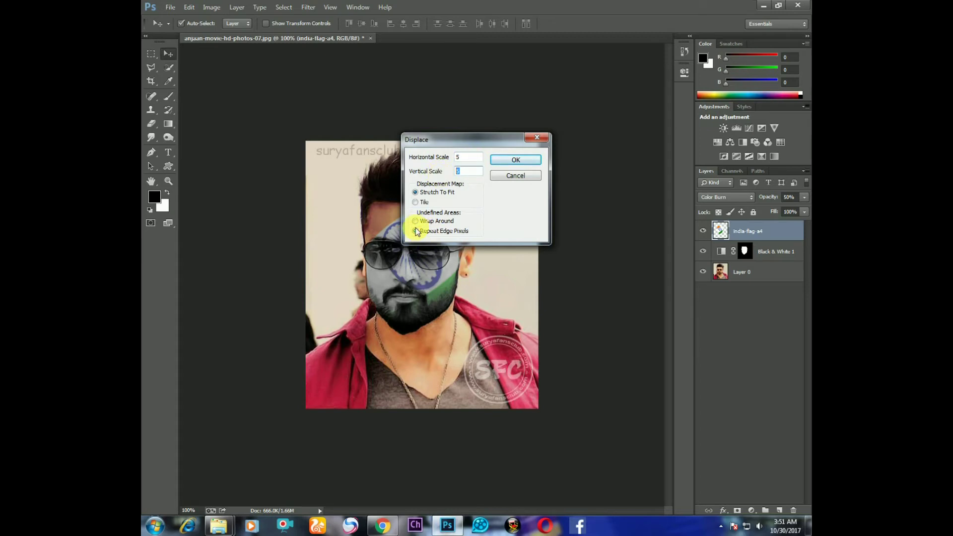
click(512, 160)
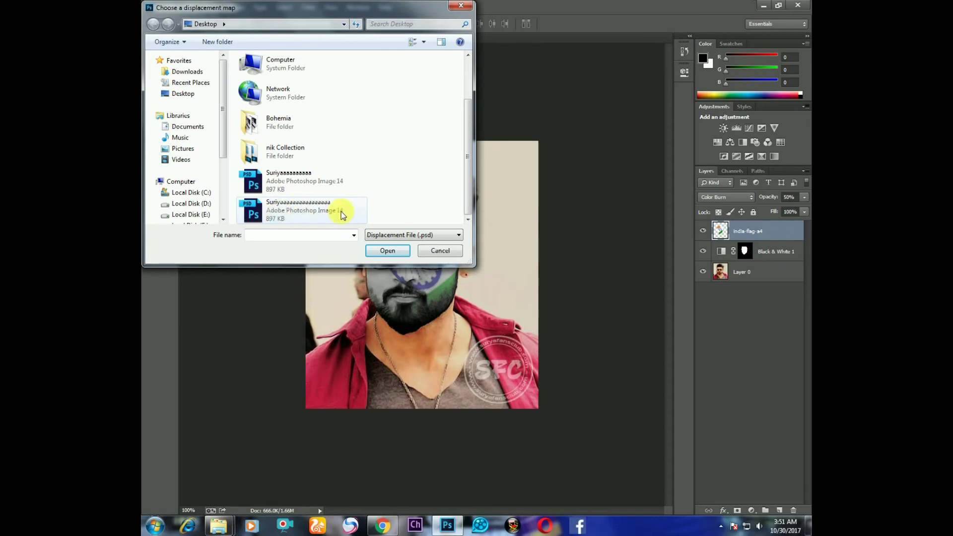
click(308, 211)
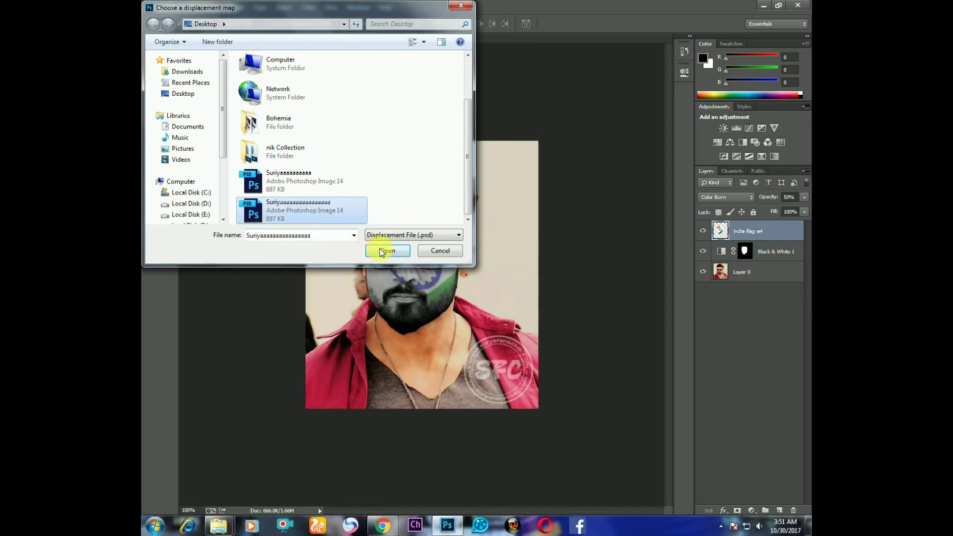
click(382, 252)
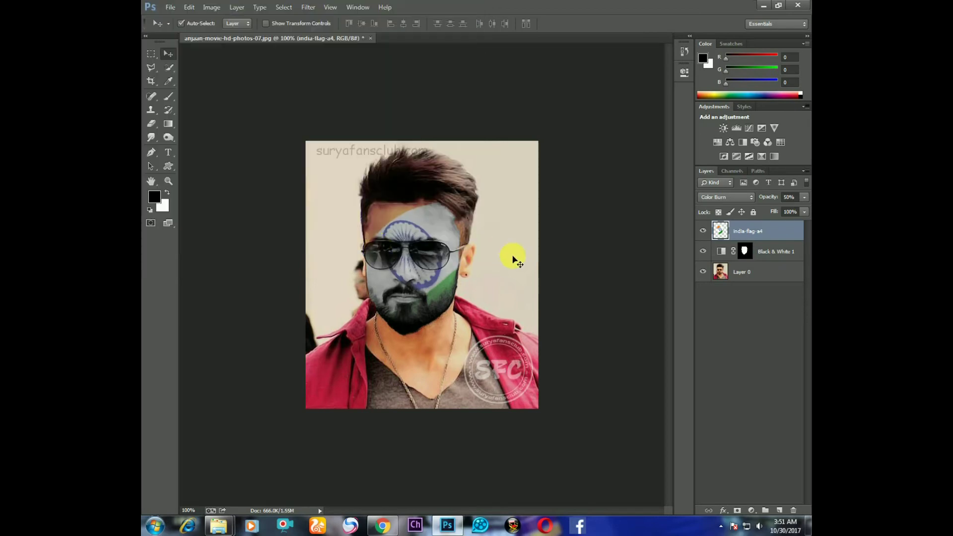
click(704, 230)
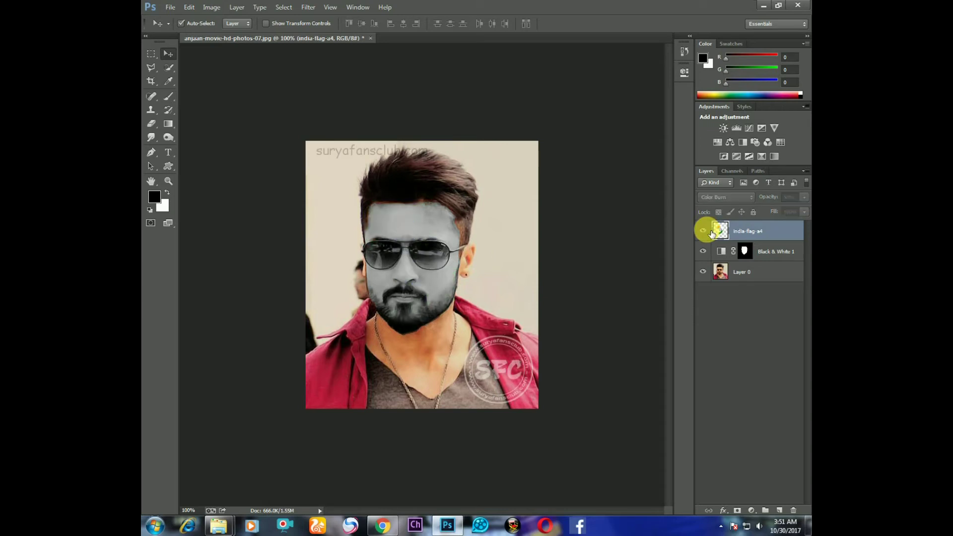
click(704, 231)
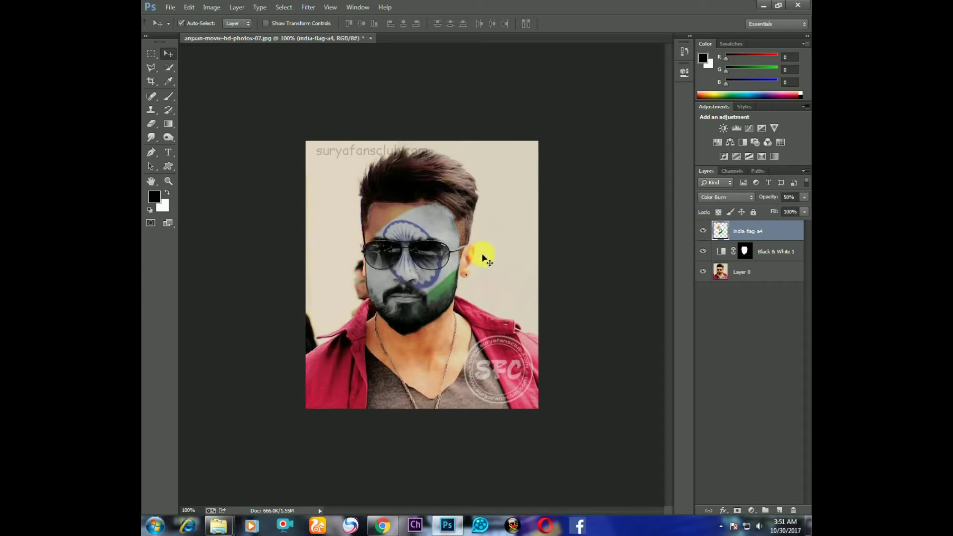
alt+click(496, 242)
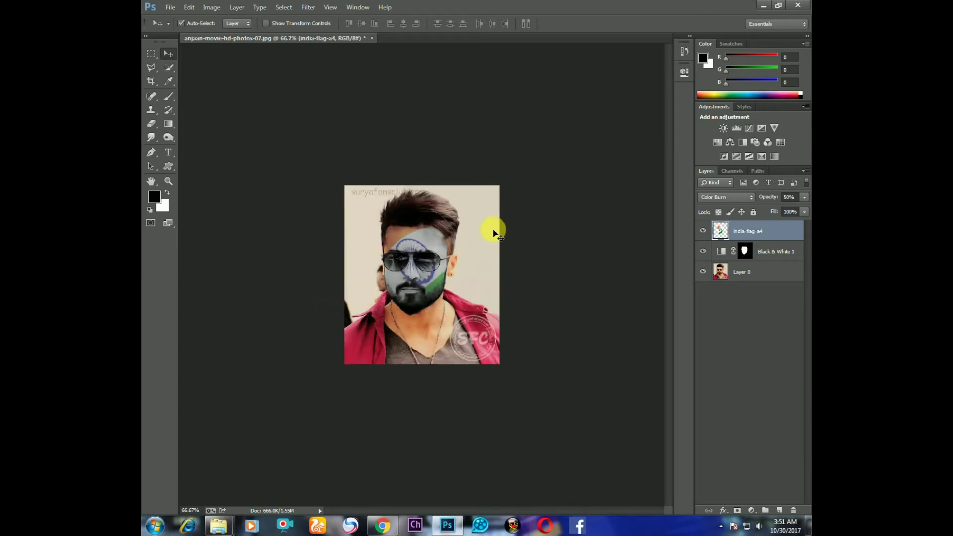
Raise the India flag layer's opacity to 67%, hide the layer, and minimize Photoshop
click(804, 197)
drag(790, 209, 791, 210)
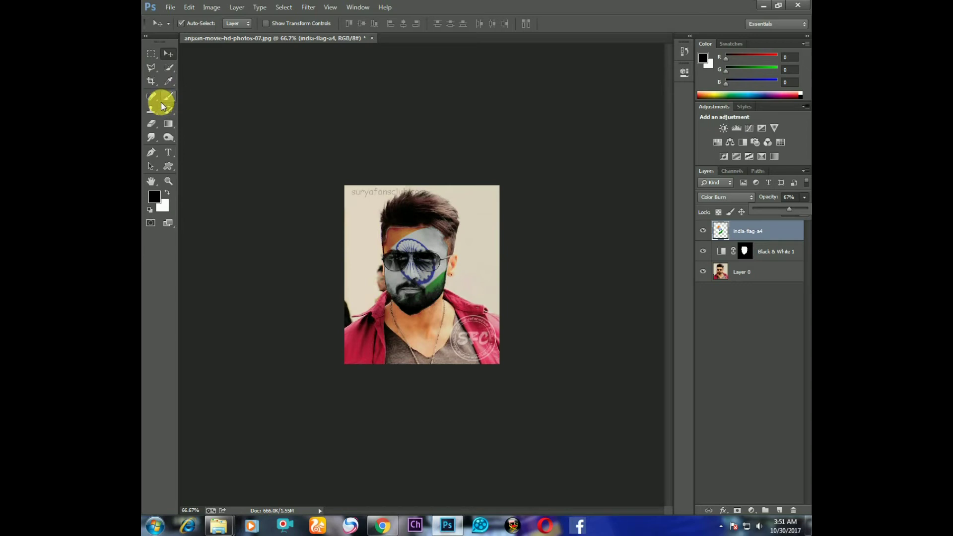
click(704, 229)
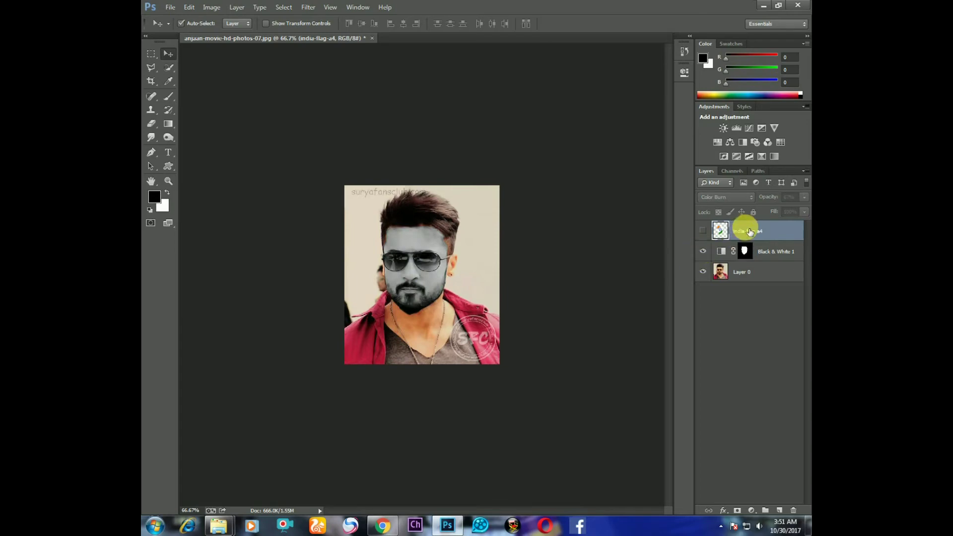
click(452, 525)
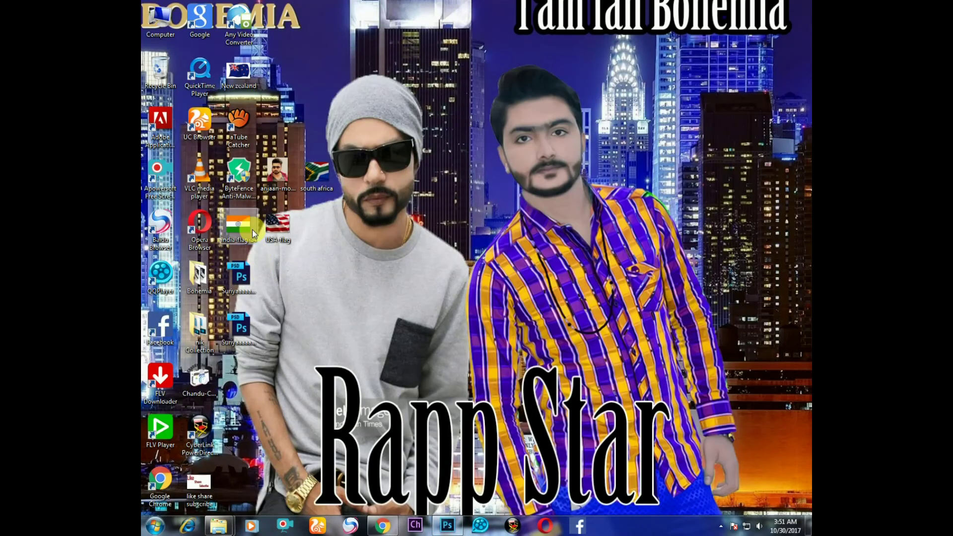
Drag the New zealand flag image from the desktop into the Photoshop document
click(277, 221)
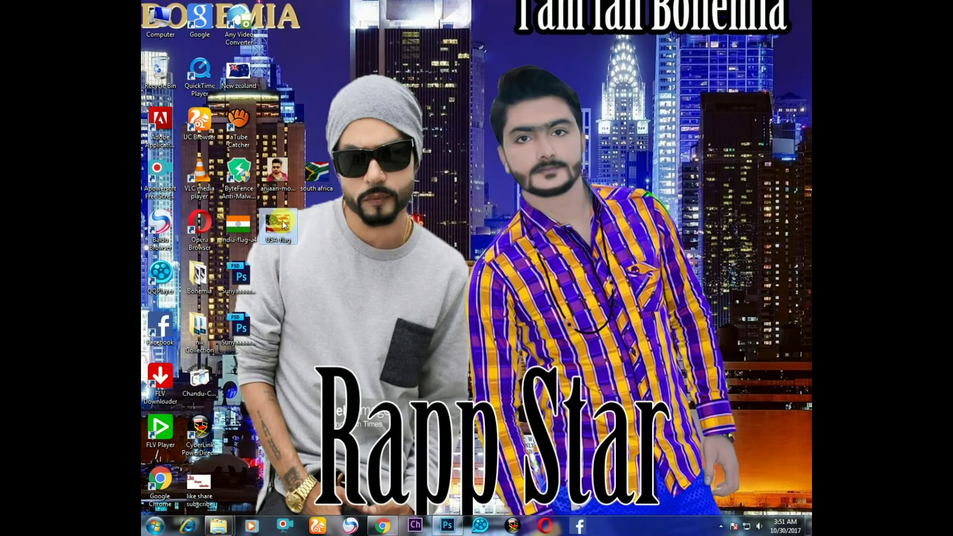
drag(283, 224, 298, 233)
drag(238, 72, 399, 440)
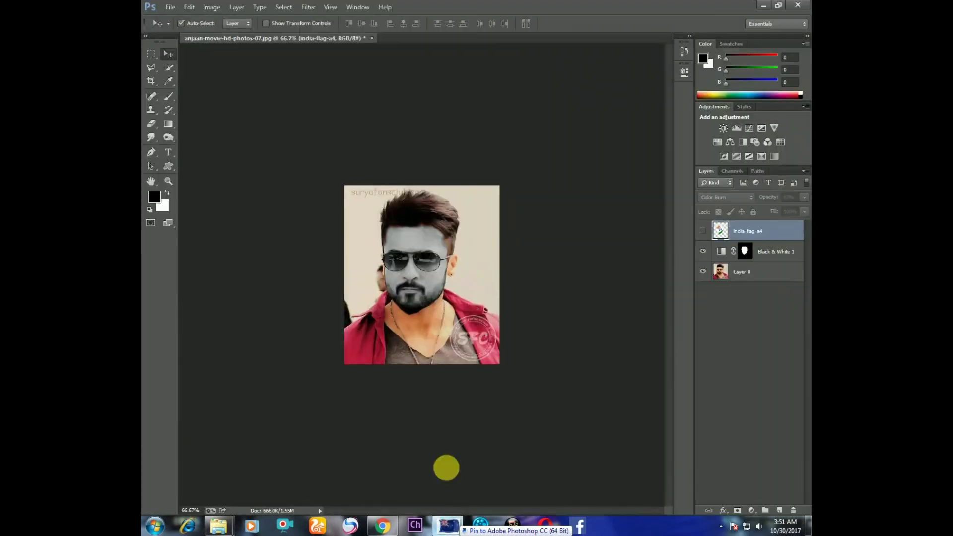
mouse_move(398, 440)
mouse_down()
mouse_move(432, 358)
mouse_move(400, 345)
mouse_up()
Enlarge the New Zealand flag over the face, commit it, and quick-select the Union Jack corner
drag(437, 270, 400, 300)
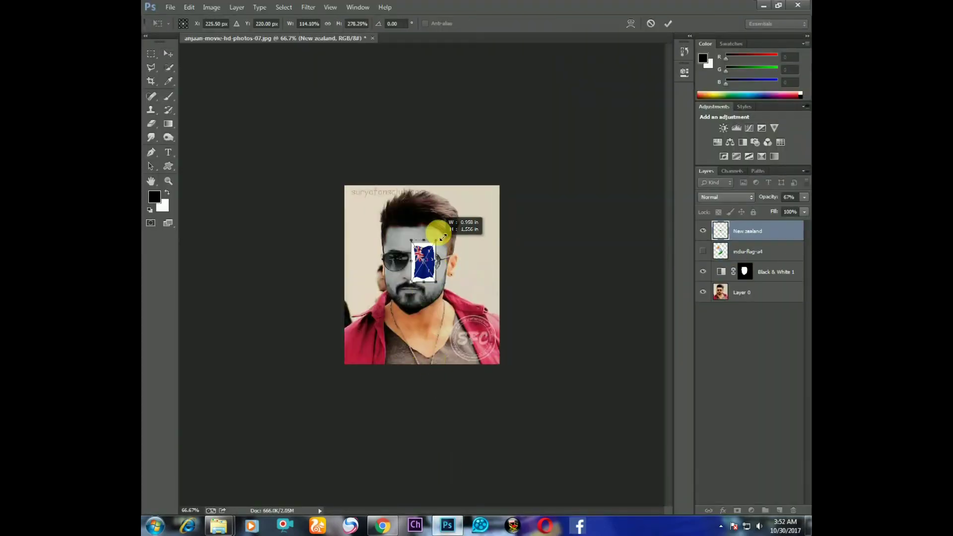
drag(400, 299, 381, 301)
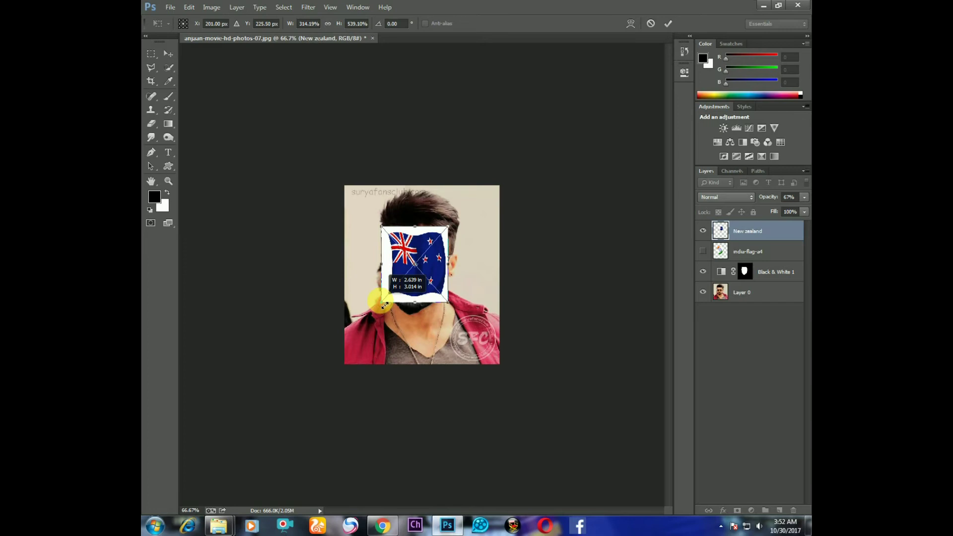
click(669, 24)
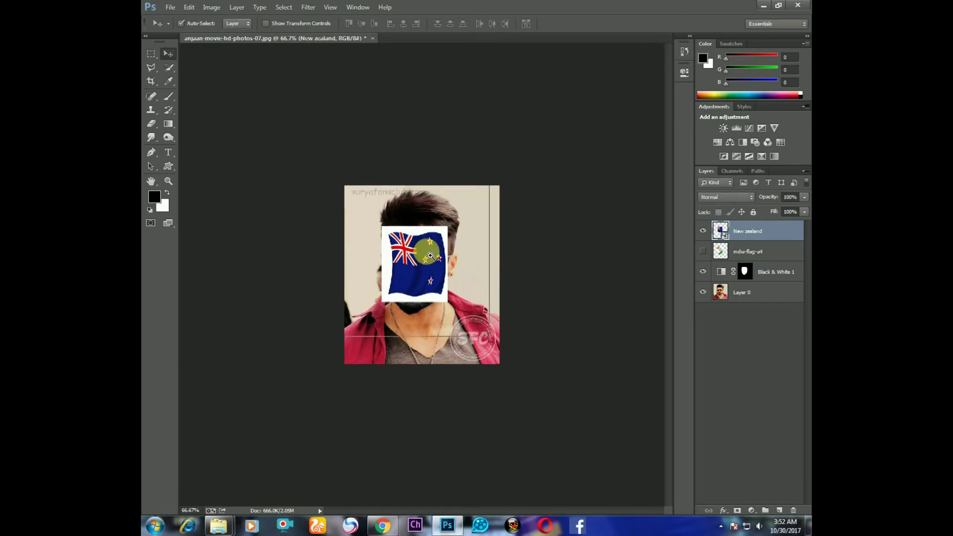
ctrl+click(432, 258)
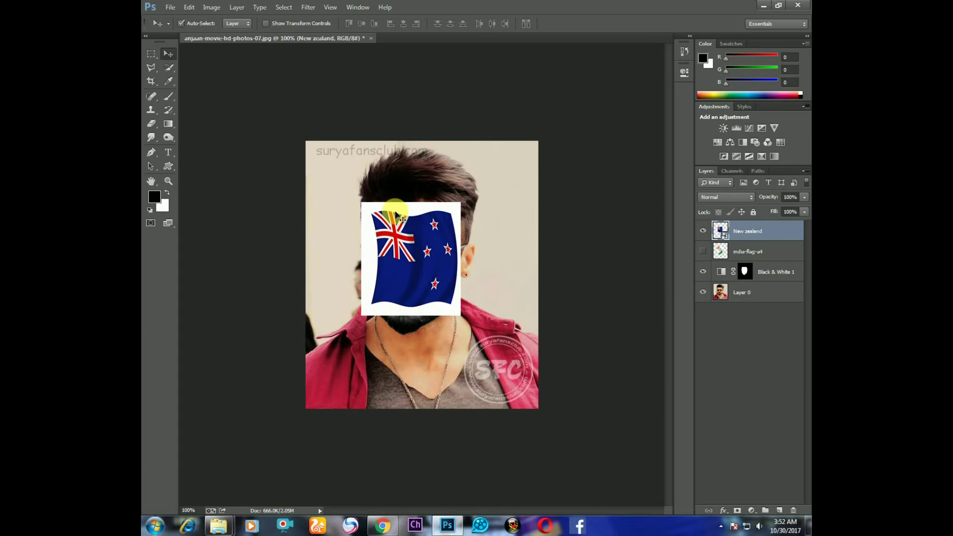
click(170, 67)
drag(377, 222, 427, 281)
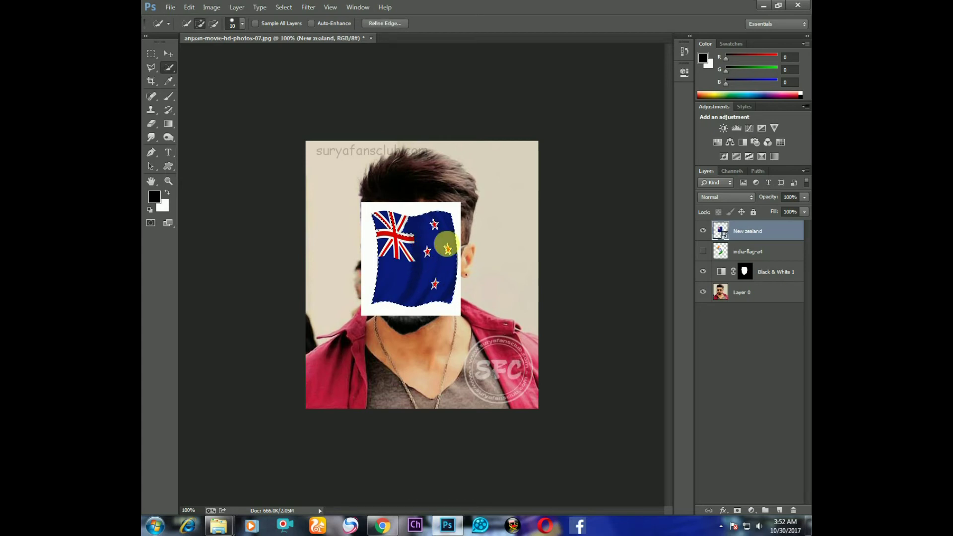
Select the flag, invert the selection, and erase the white background from the rasterized flag layer
click(432, 224)
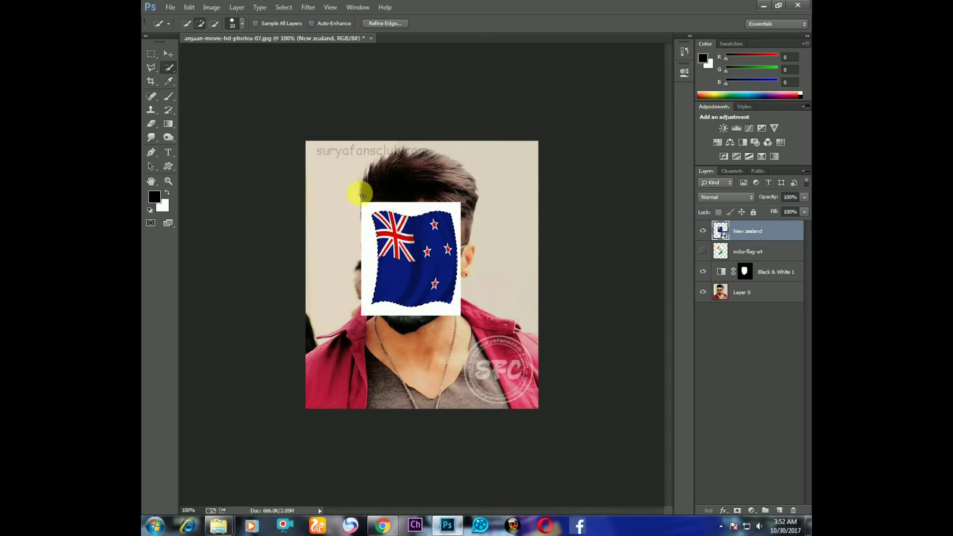
click(284, 7)
click(295, 43)
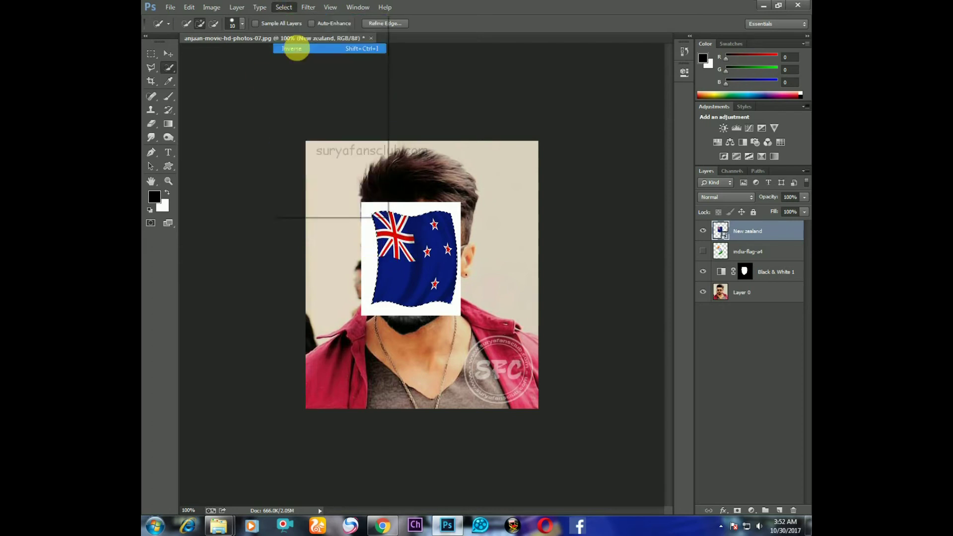
click(152, 123)
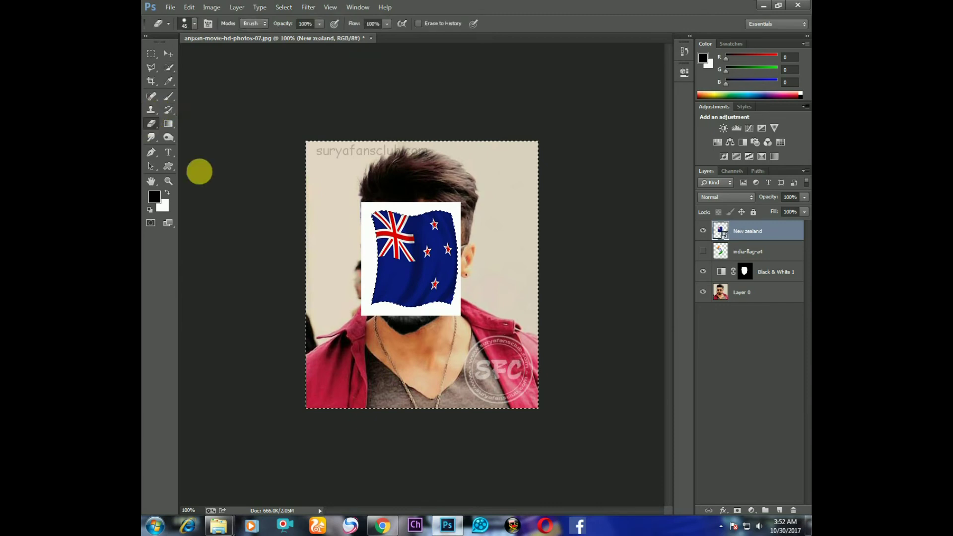
click(384, 208)
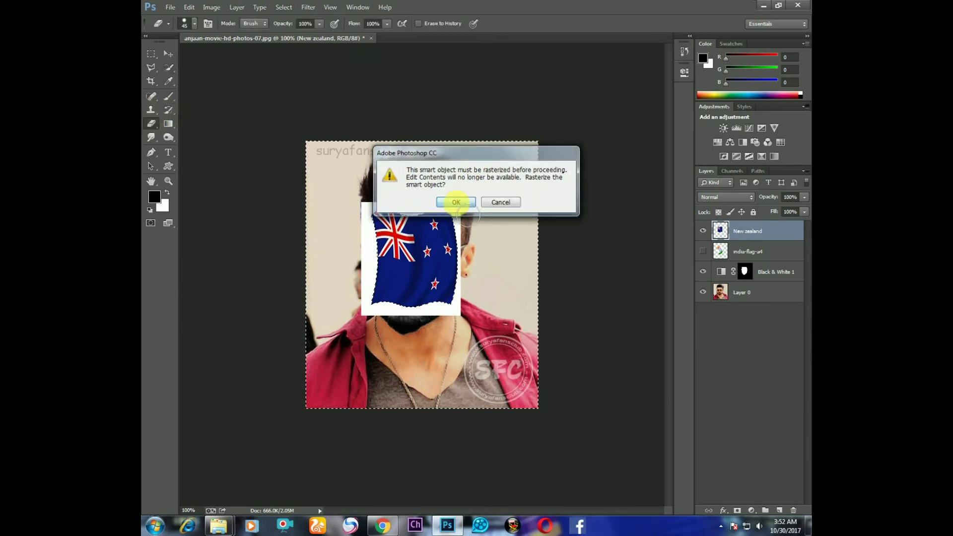
click(451, 201)
mouse_move(436, 206)
mouse_down()
mouse_move(385, 206)
mouse_move(366, 266)
mouse_move(391, 309)
mouse_move(433, 310)
mouse_move(474, 248)
mouse_move(466, 219)
mouse_move(455, 273)
mouse_move(387, 209)
mouse_up()
click(169, 54)
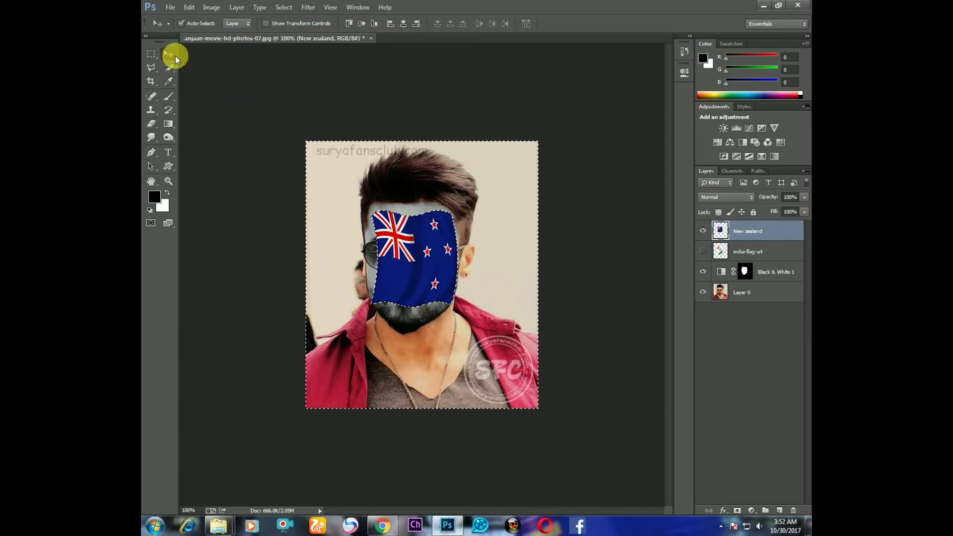
Deselect, nudge the flag, and free-transform it to about 146% height covering forehead to chin
key(ctrl+d)
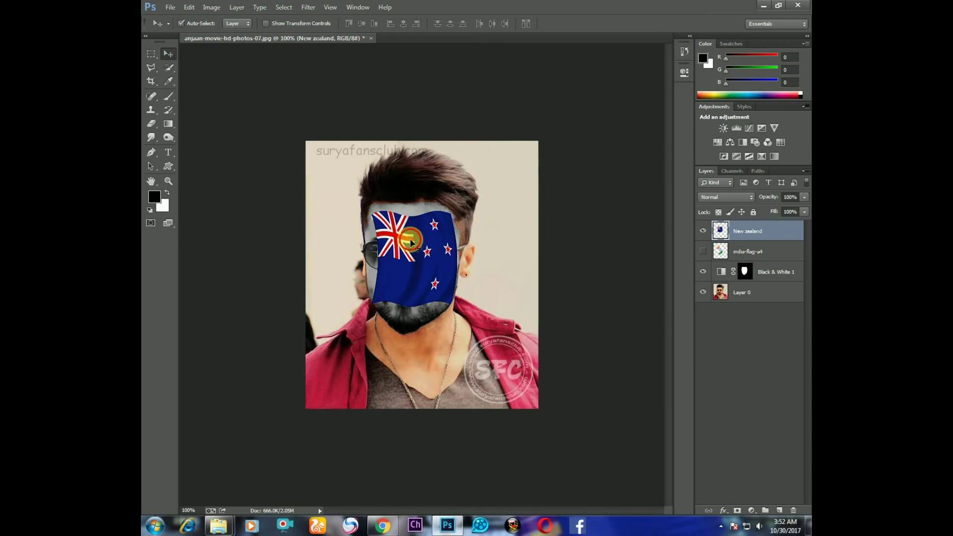
drag(410, 232, 403, 228)
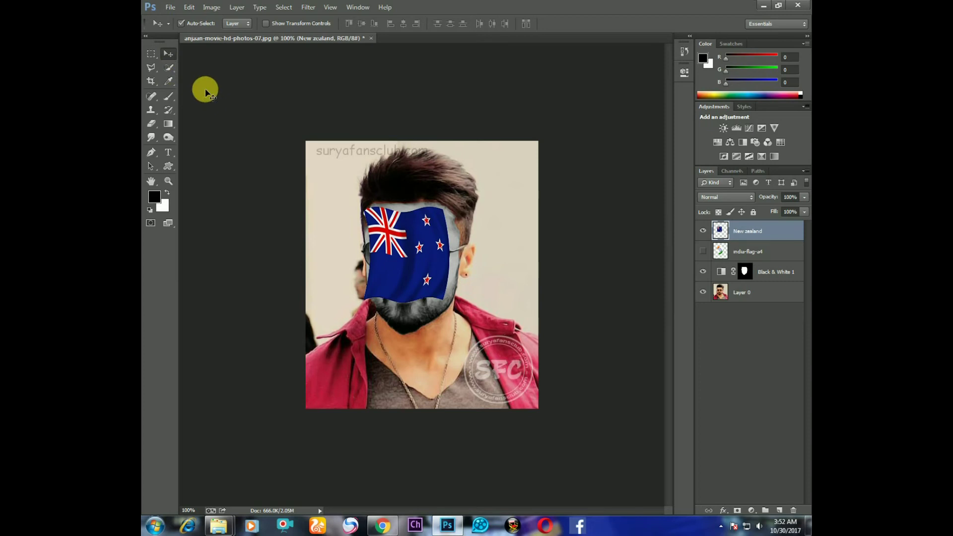
click(203, 7)
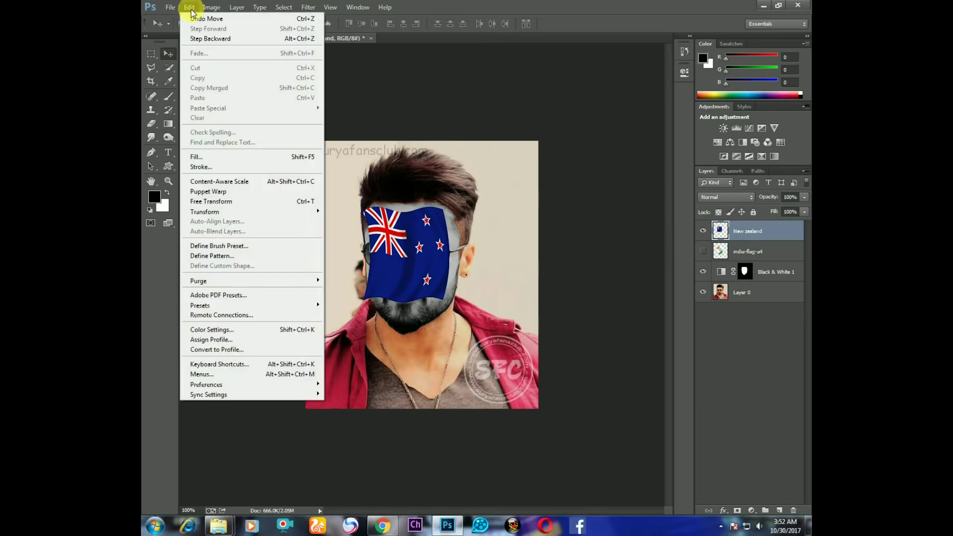
mouse_move(204, 212)
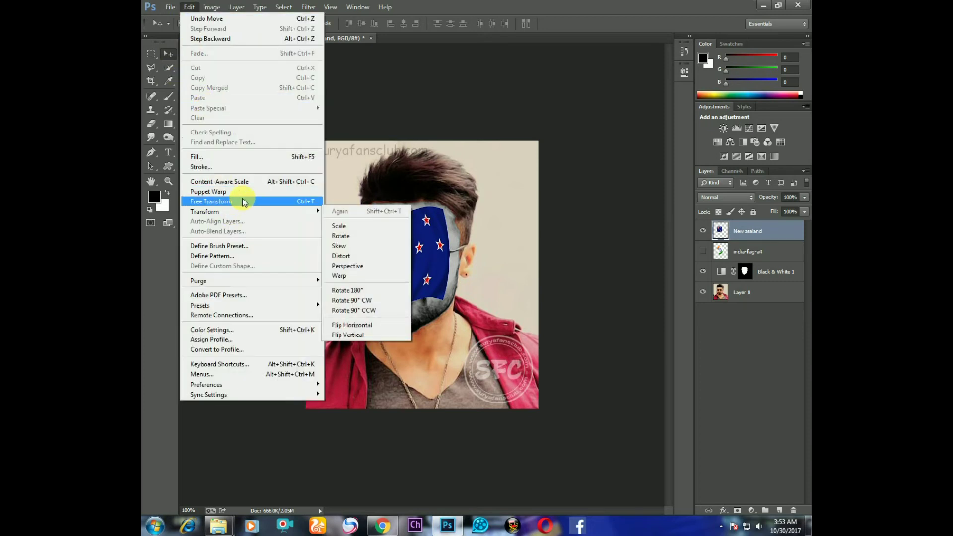
click(241, 201)
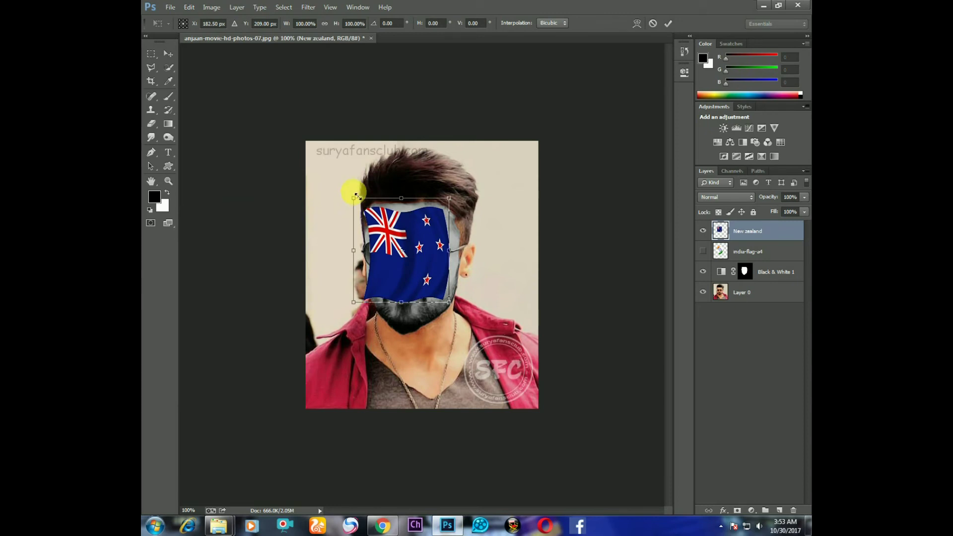
drag(450, 198, 469, 194)
drag(355, 190, 353, 187)
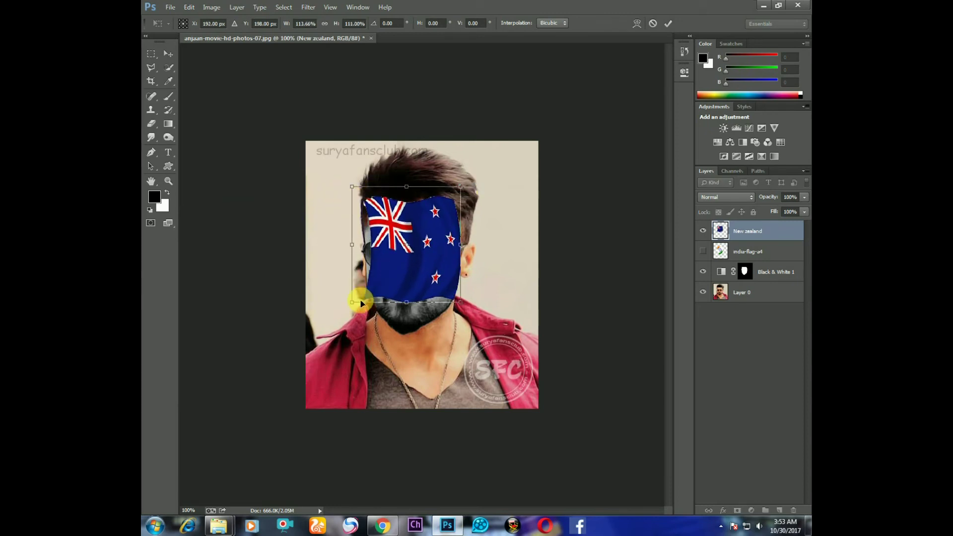
drag(352, 303, 342, 337)
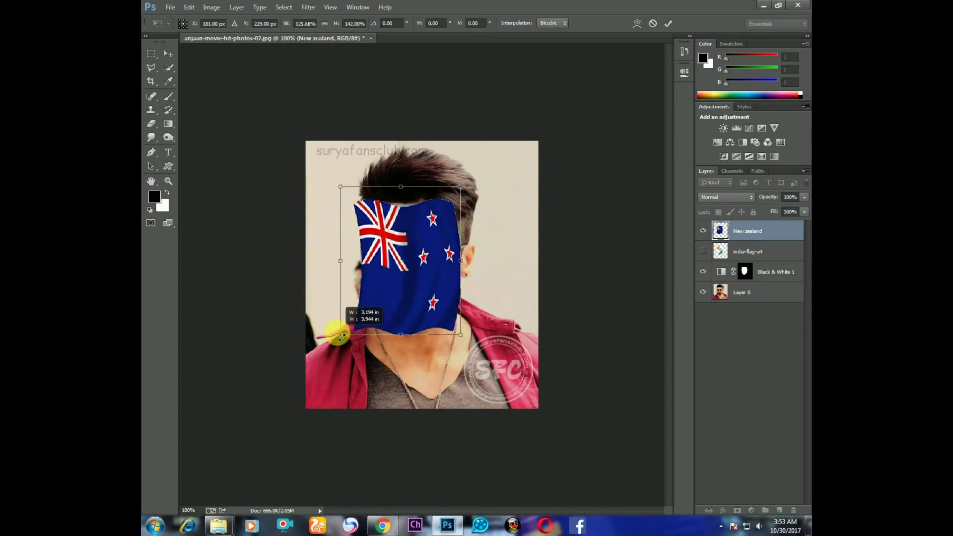
drag(401, 186, 395, 183)
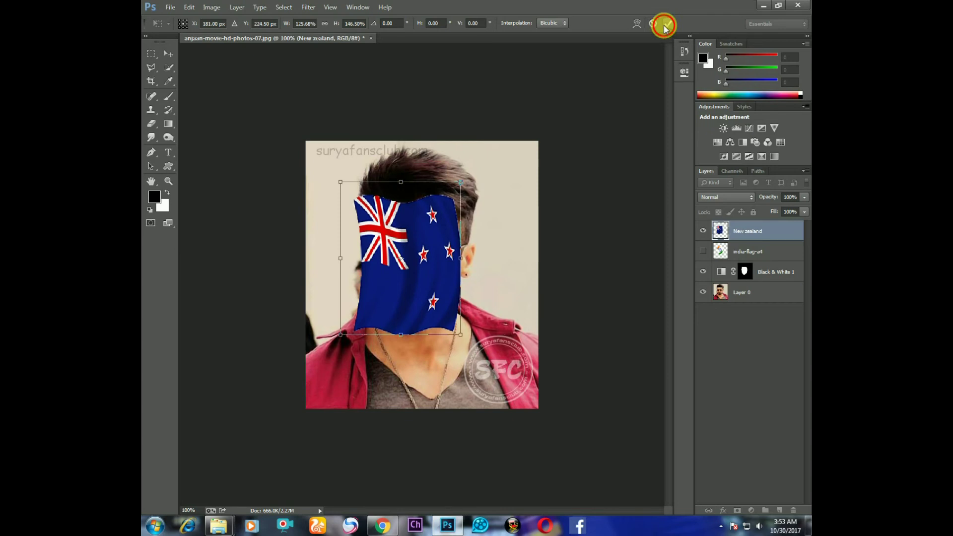
click(665, 26)
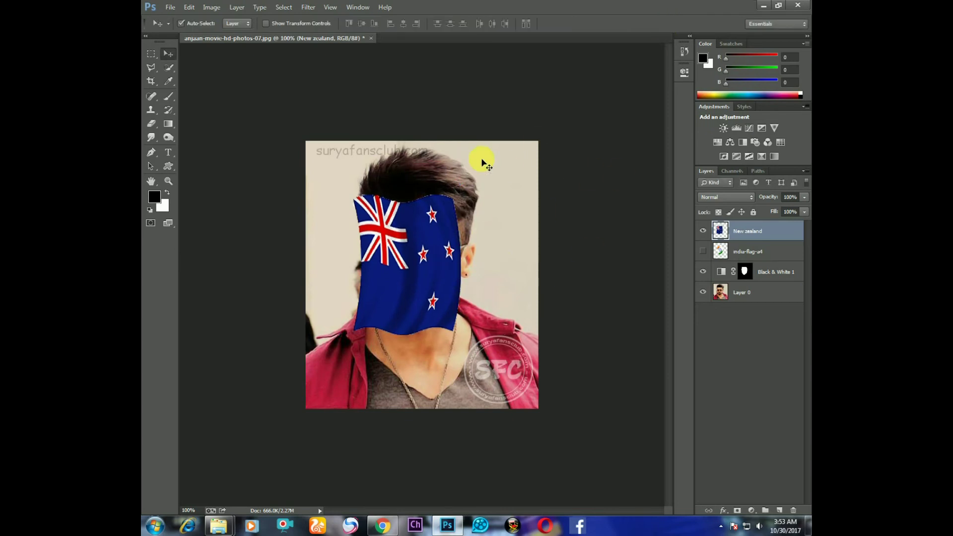
Apply a Pinch filter at -78% to the New Zealand flag, then hide that layer
click(308, 7)
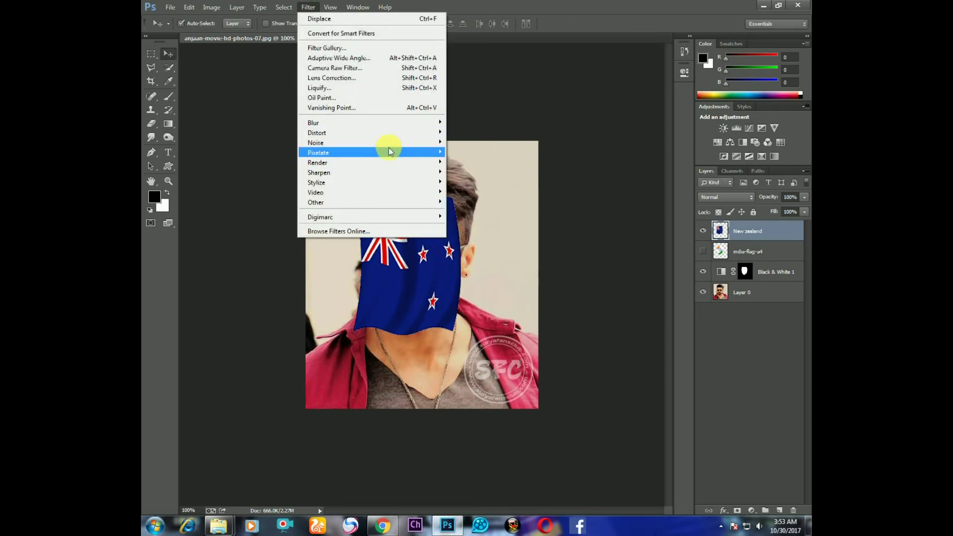
mouse_move(317, 133)
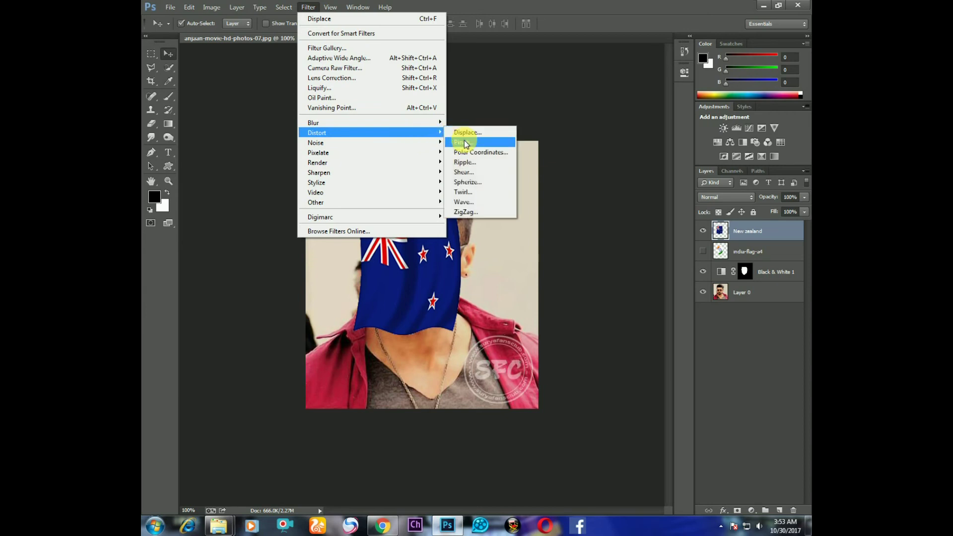
click(466, 143)
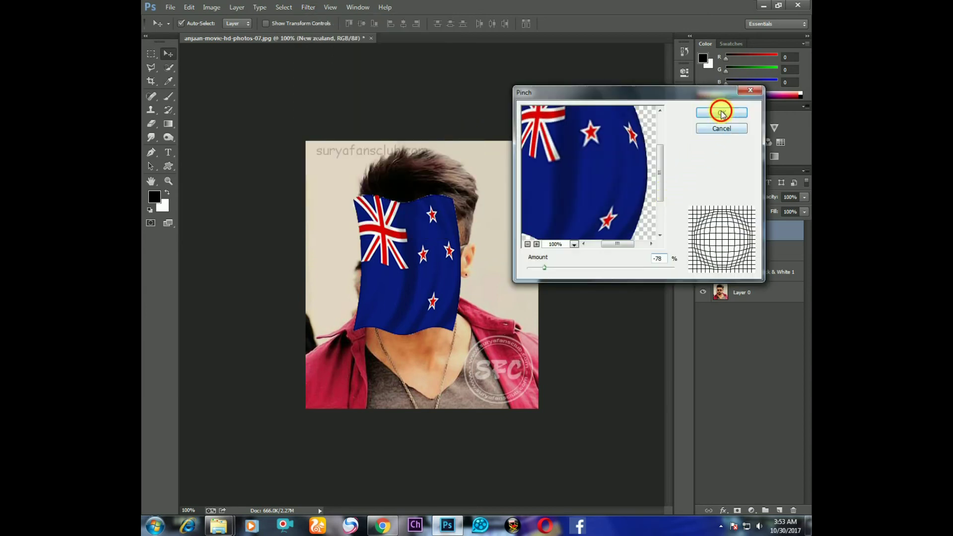
click(721, 113)
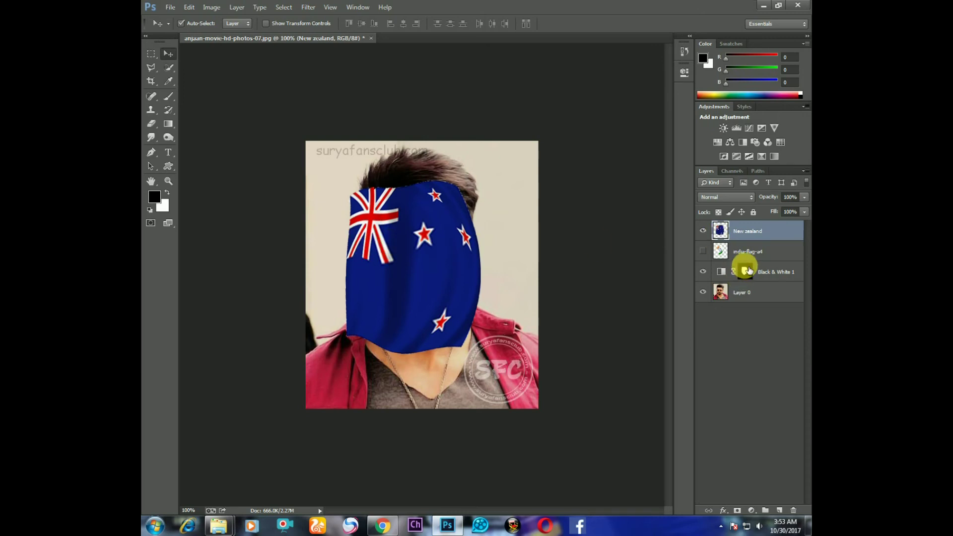
click(728, 292)
Quick-select the face from forehead to chin on the original photo layer
click(703, 230)
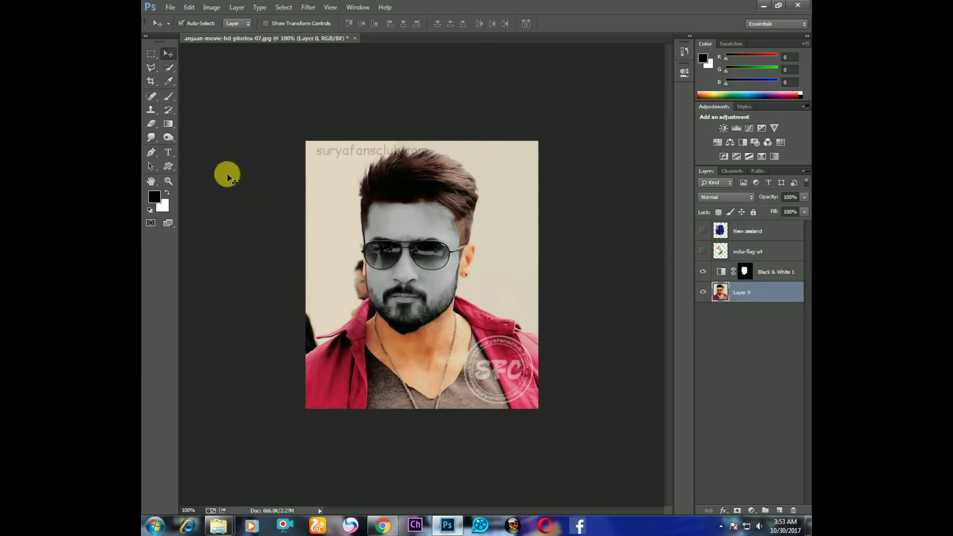
click(168, 68)
drag(420, 271, 385, 247)
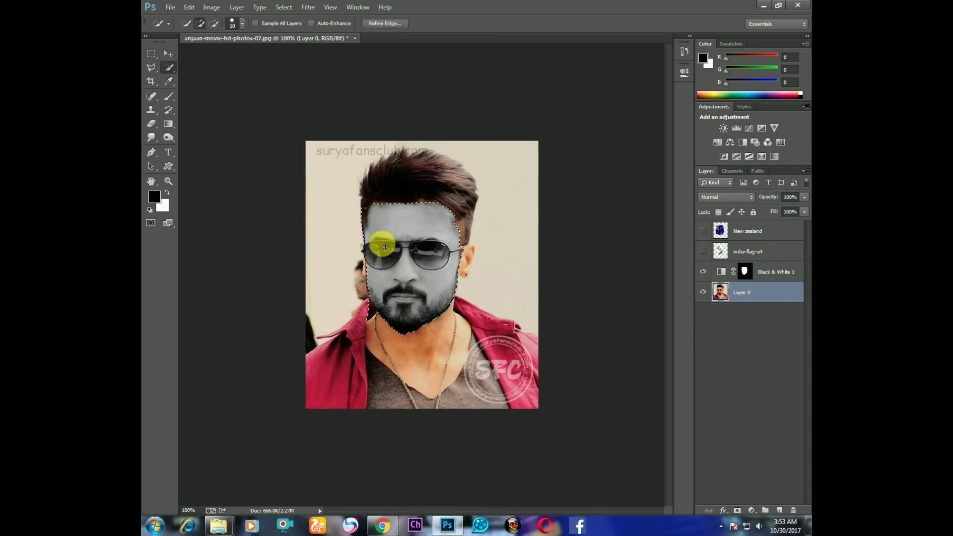
drag(392, 247, 366, 213)
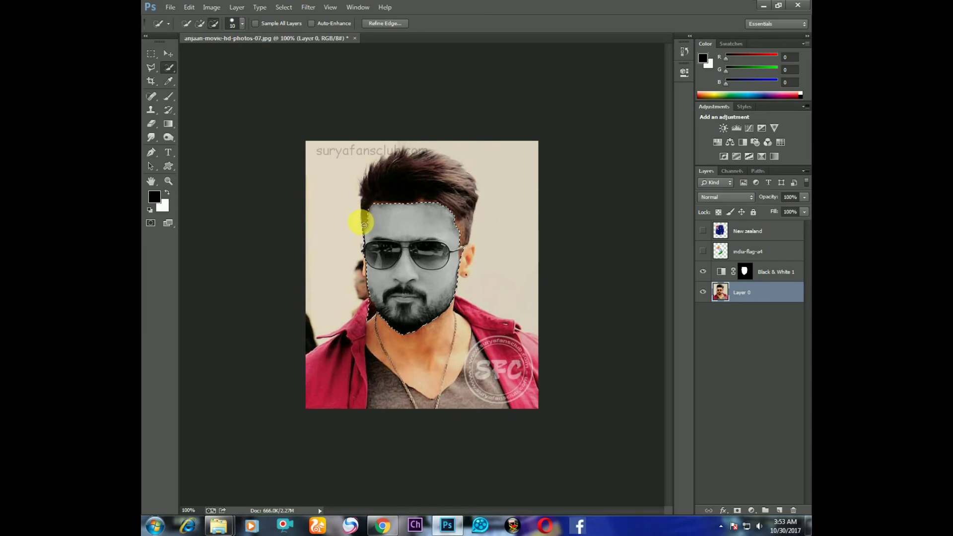
mouse_move(361, 224)
mouse_down()
mouse_move(362, 312)
mouse_move(372, 323)
mouse_move(434, 321)
mouse_move(460, 244)
mouse_up()
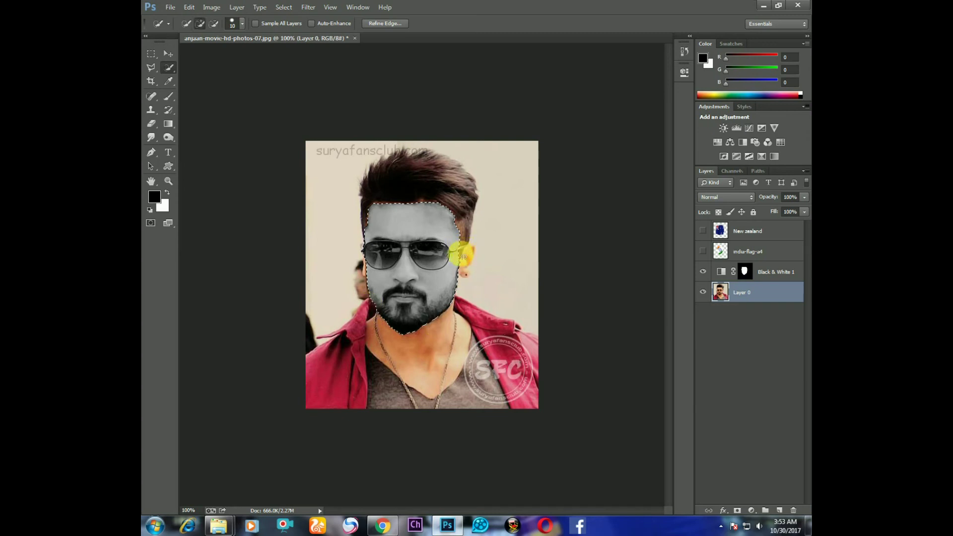
Show the New zealand flag layer again and lower its opacity to 51%
click(725, 233)
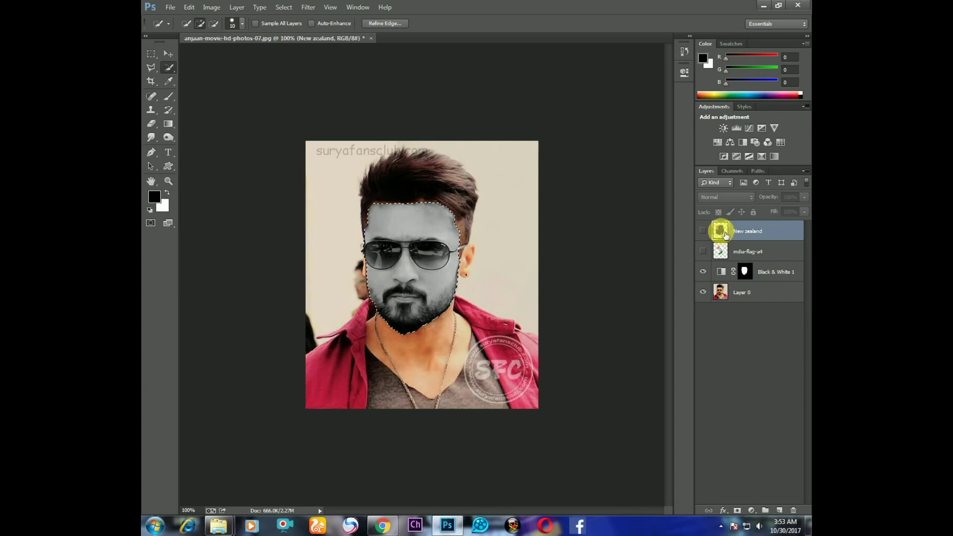
click(702, 230)
click(804, 198)
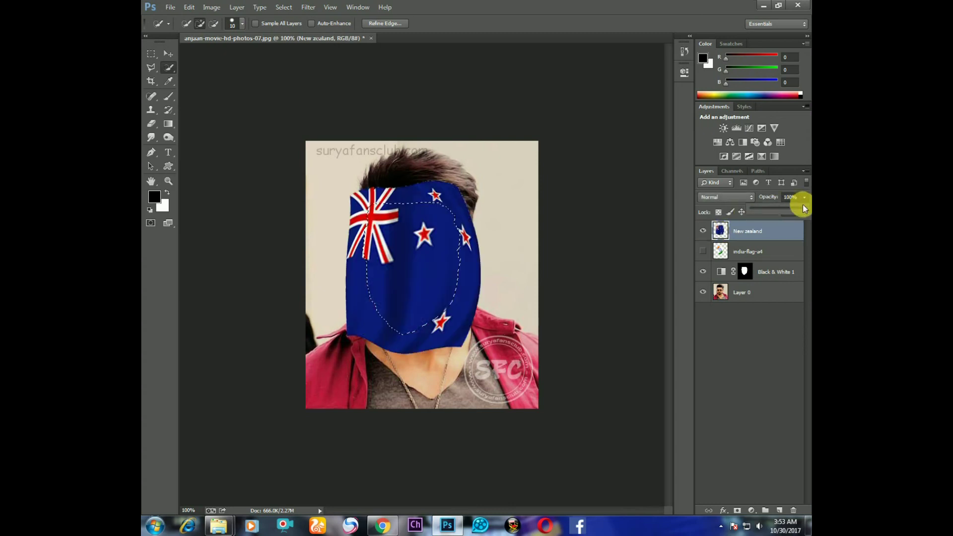
drag(781, 207, 779, 207)
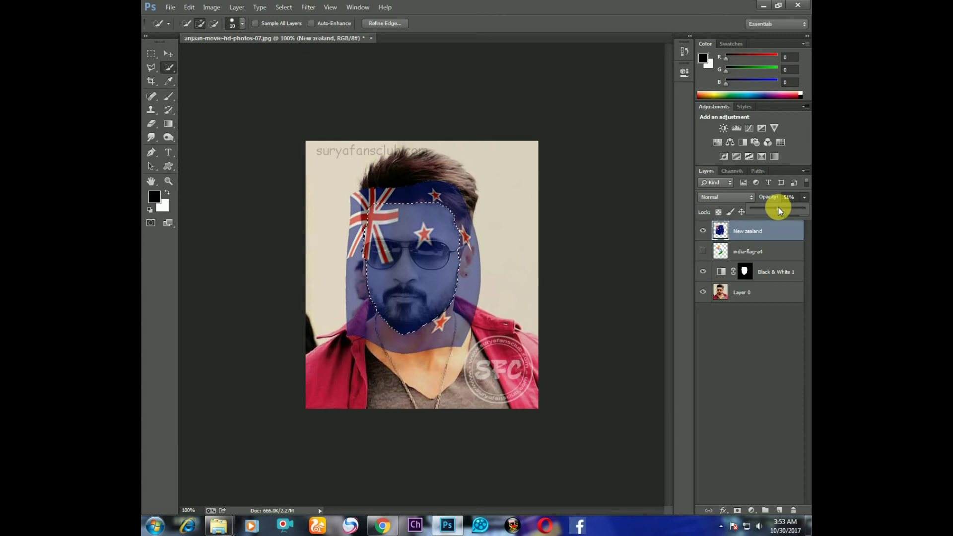
click(786, 226)
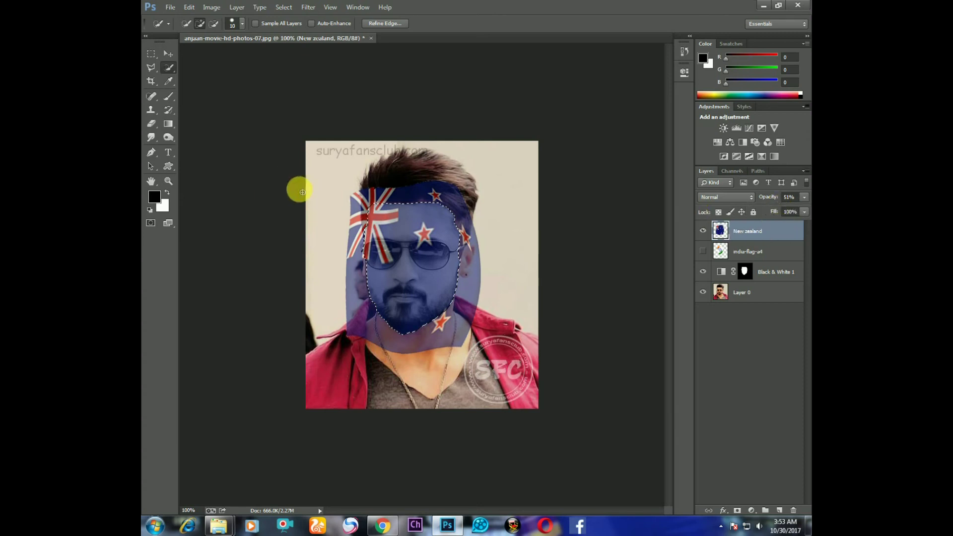
click(284, 7)
Invert the face selection and erase the New Zealand flag outside the face
click(290, 48)
click(151, 124)
mouse_move(357, 219)
mouse_down()
mouse_move(493, 223)
mouse_move(428, 203)
mouse_move(334, 215)
mouse_move(395, 193)
mouse_move(368, 308)
mouse_move(319, 345)
mouse_move(366, 334)
mouse_move(462, 341)
mouse_move(454, 320)
mouse_move(498, 270)
mouse_move(521, 285)
mouse_move(530, 226)
mouse_up()
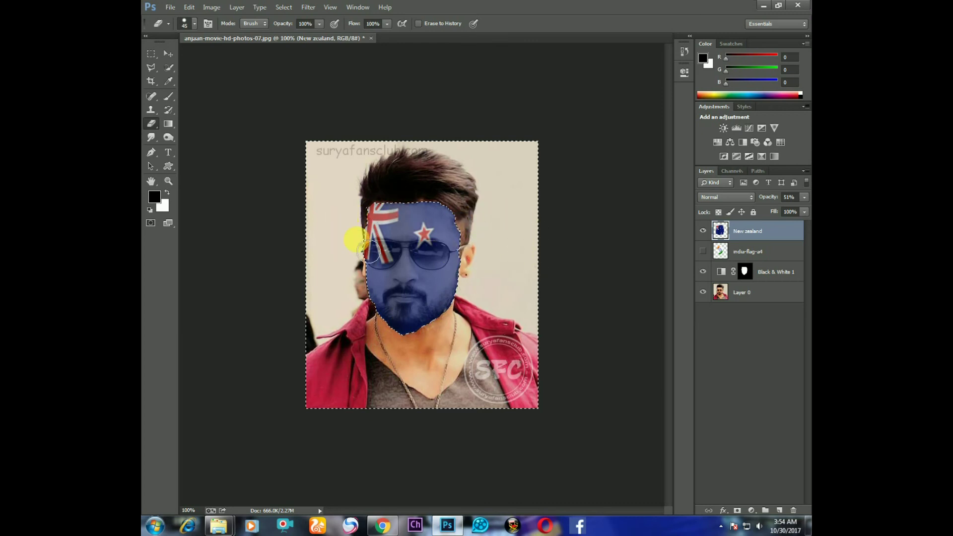
click(167, 54)
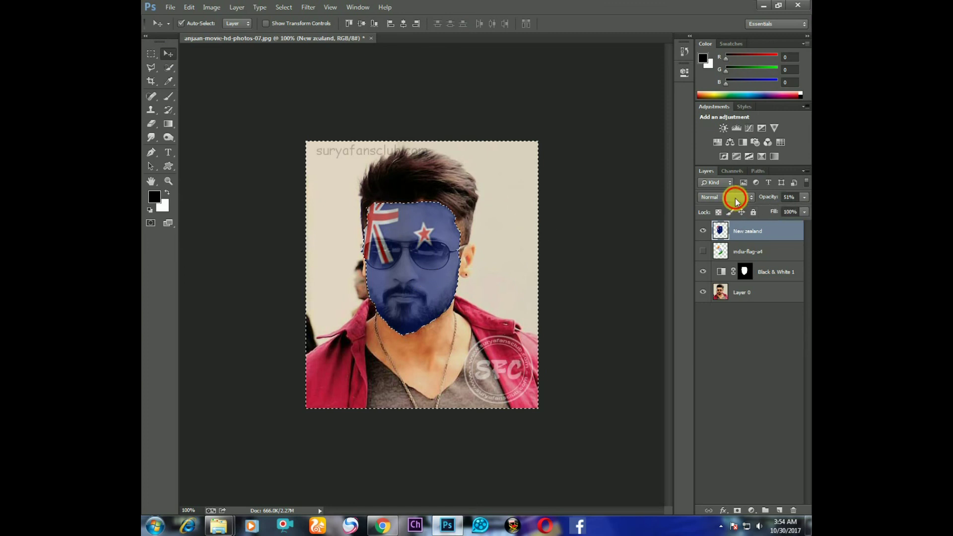
Set the New zealand flag layer to Color Burn blend mode at 48% opacity
click(728, 197)
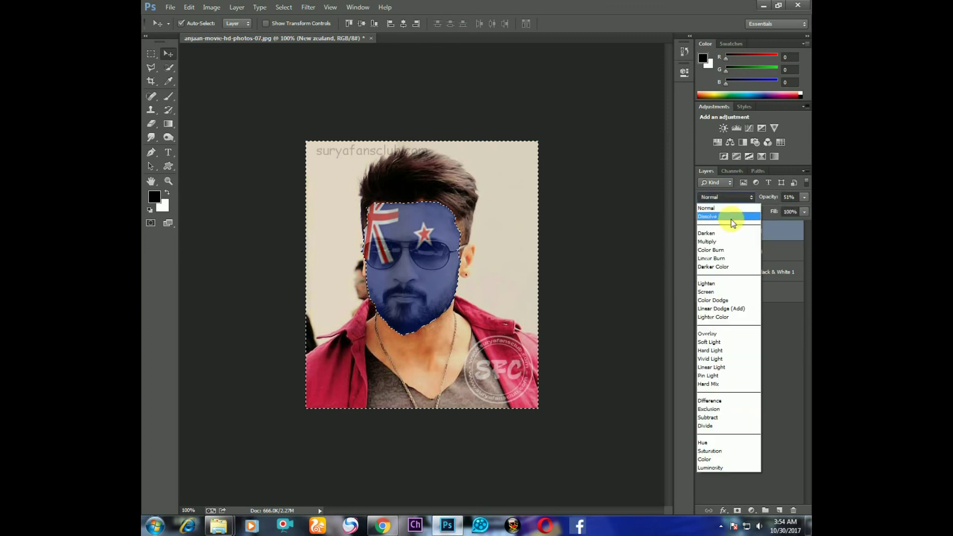
click(724, 250)
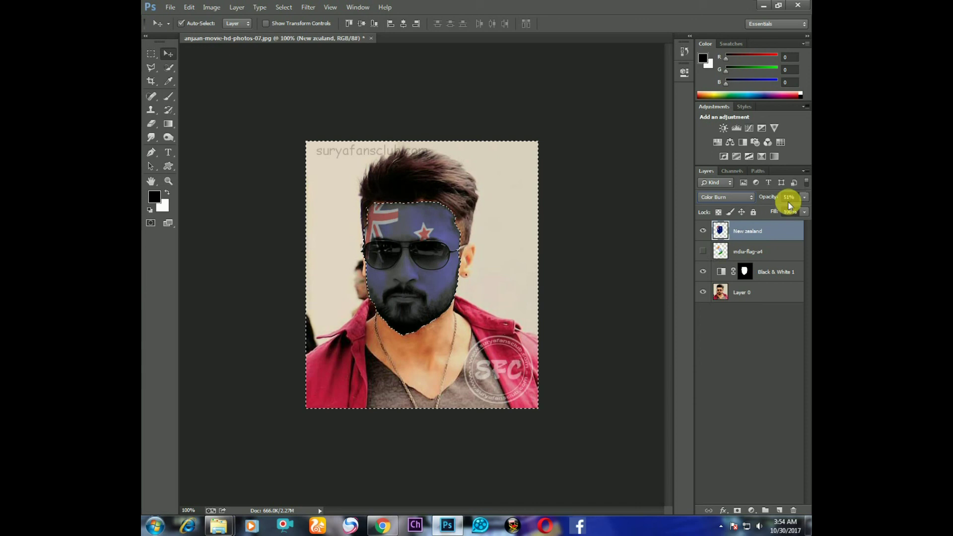
click(804, 197)
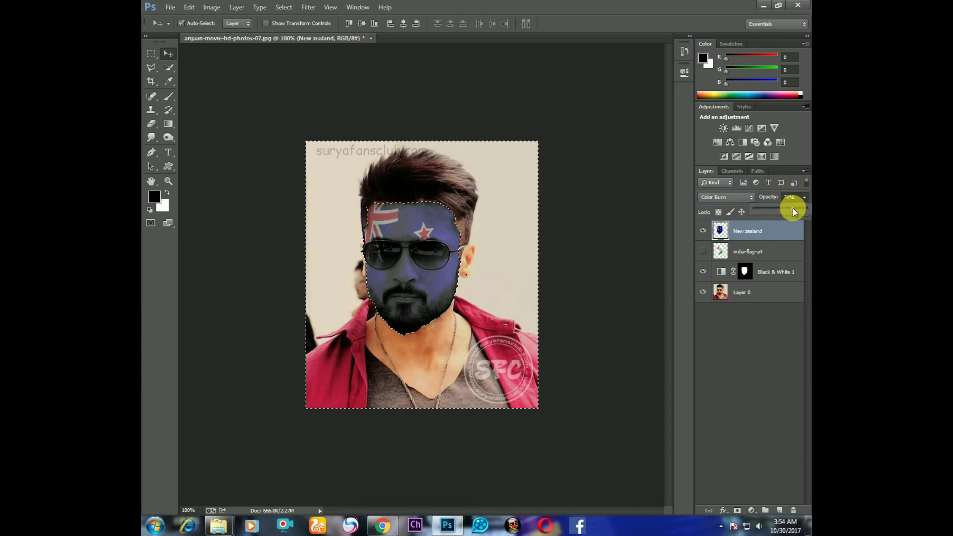
mouse_move(773, 209)
mouse_down()
mouse_move(759, 210)
mouse_move(792, 210)
mouse_move(778, 208)
mouse_up()
Clear the selection, leaving New zealand visible and active with india-flag-a4 hidden
click(703, 230)
click(703, 252)
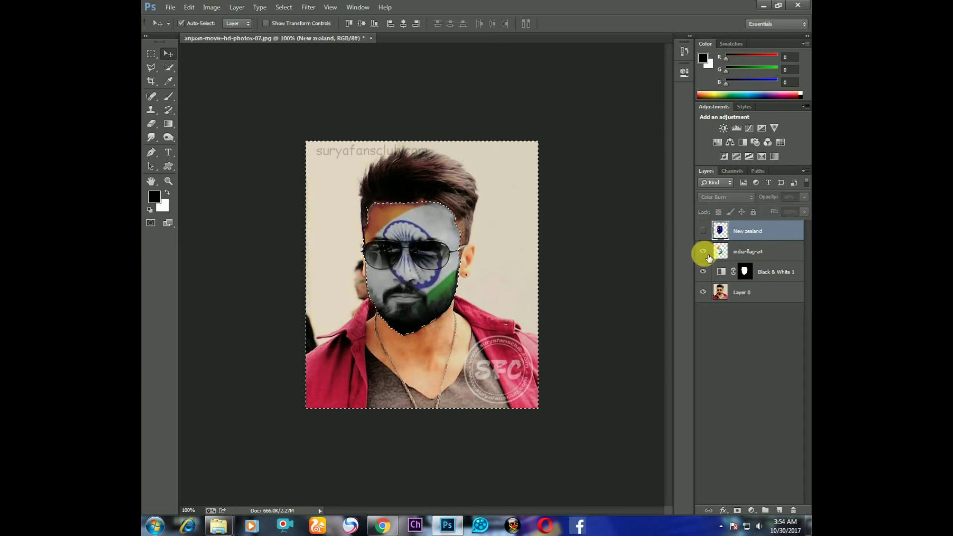
click(720, 251)
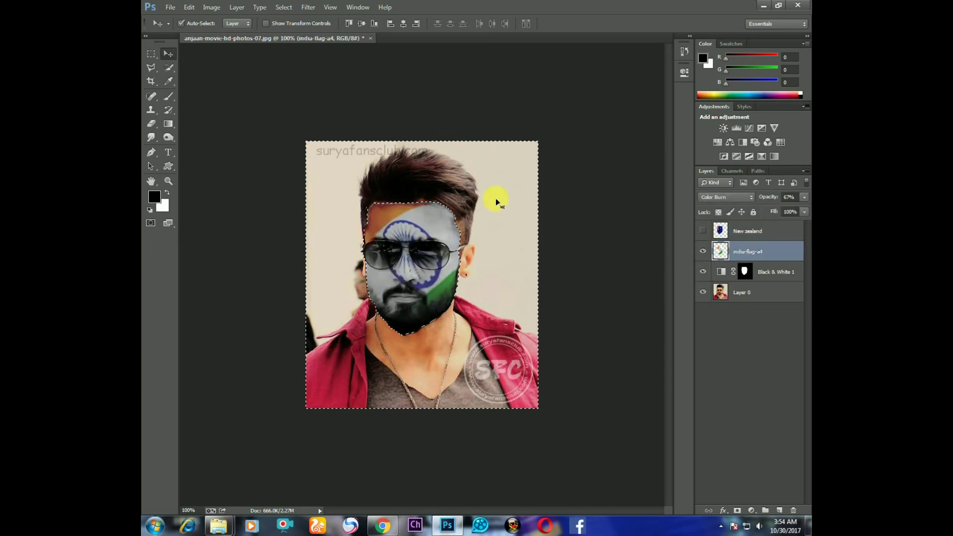
key(ctrl+d)
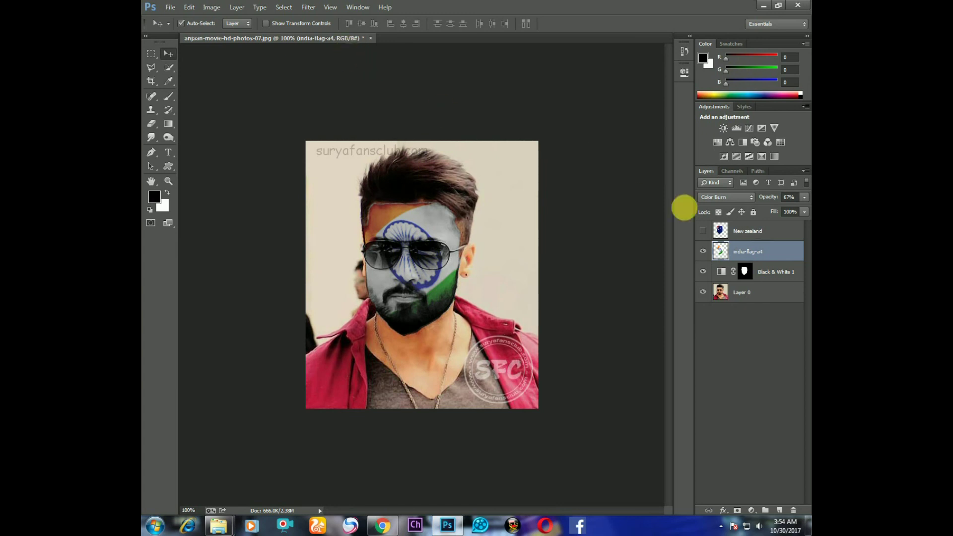
click(752, 230)
click(703, 231)
click(704, 251)
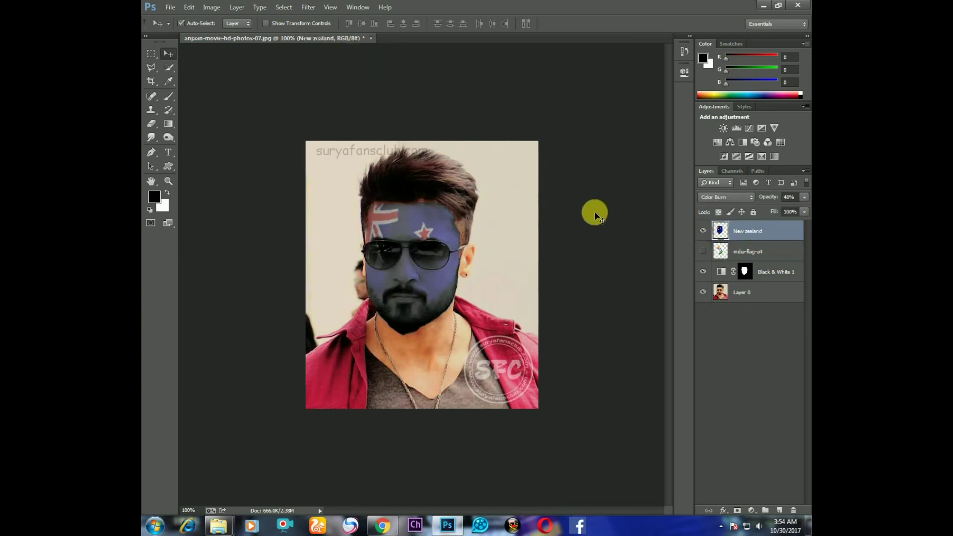
click(308, 7)
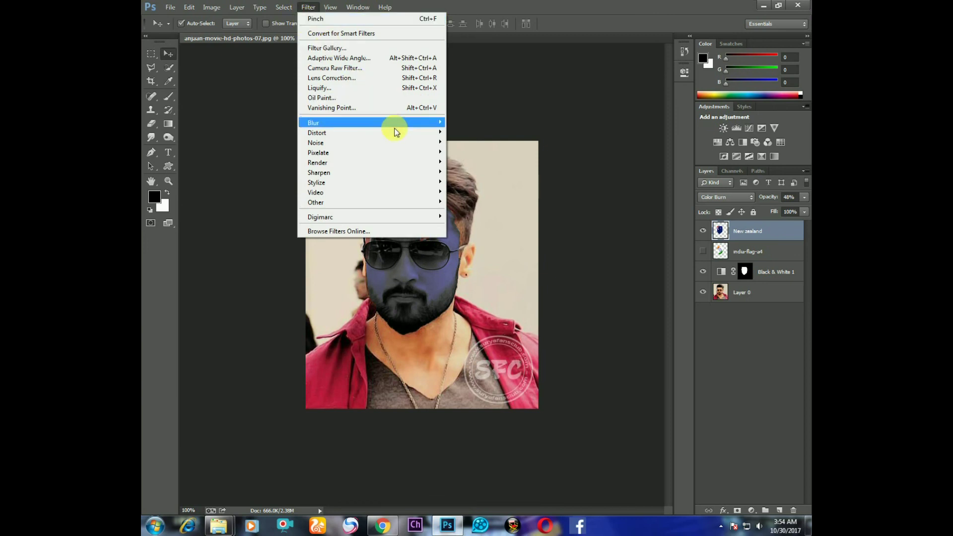
Displace the New zealand flag with the saved .psd displacement map at default scale settings
click(458, 132)
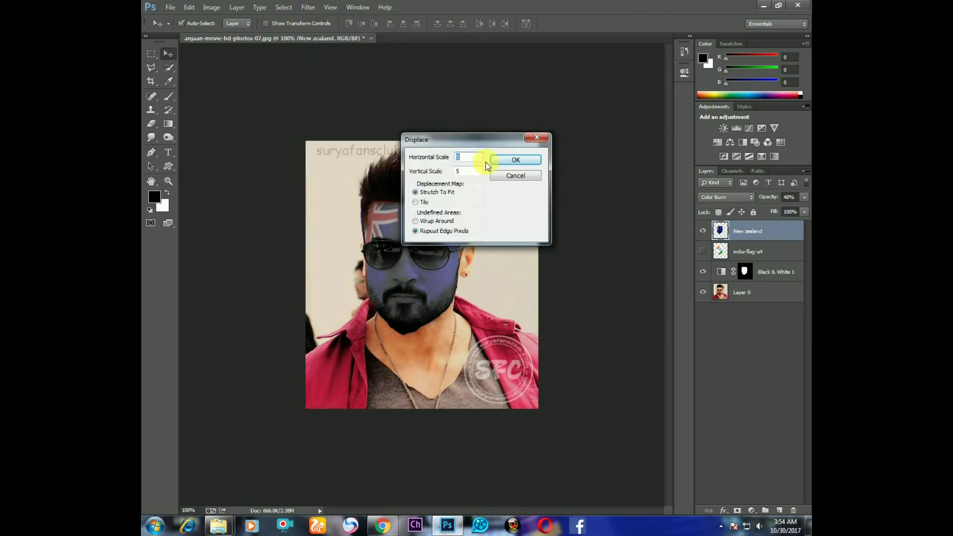
click(504, 163)
scroll(423, 158, down, 2)
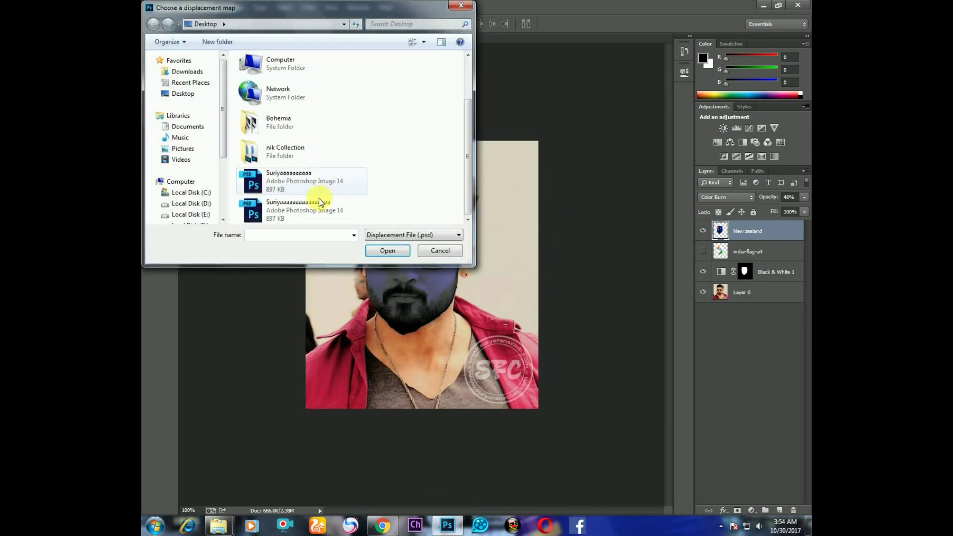
click(368, 203)
click(387, 251)
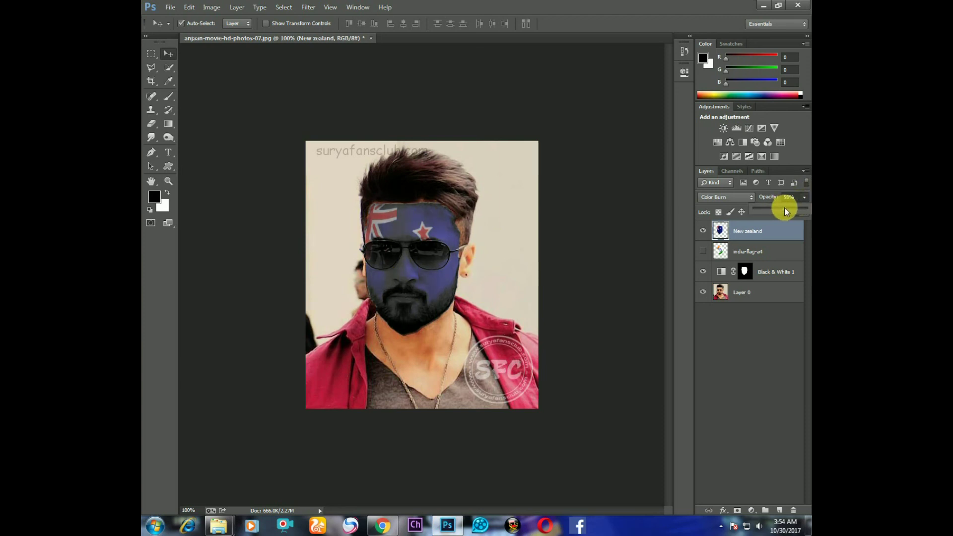
Raise the New zealand flag to about 64% opacity, hide it, then show and select india-flag-a4
drag(786, 209, 789, 209)
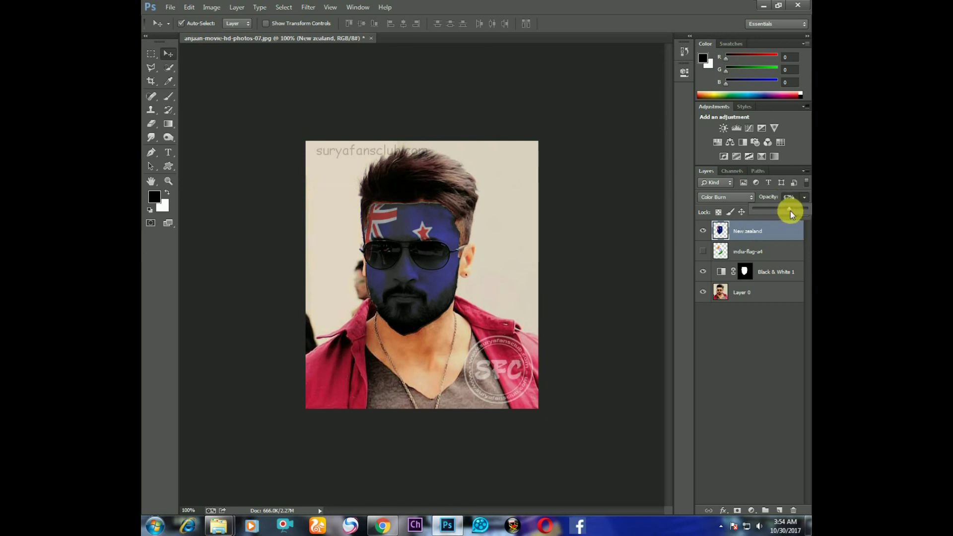
click(702, 231)
click(703, 251)
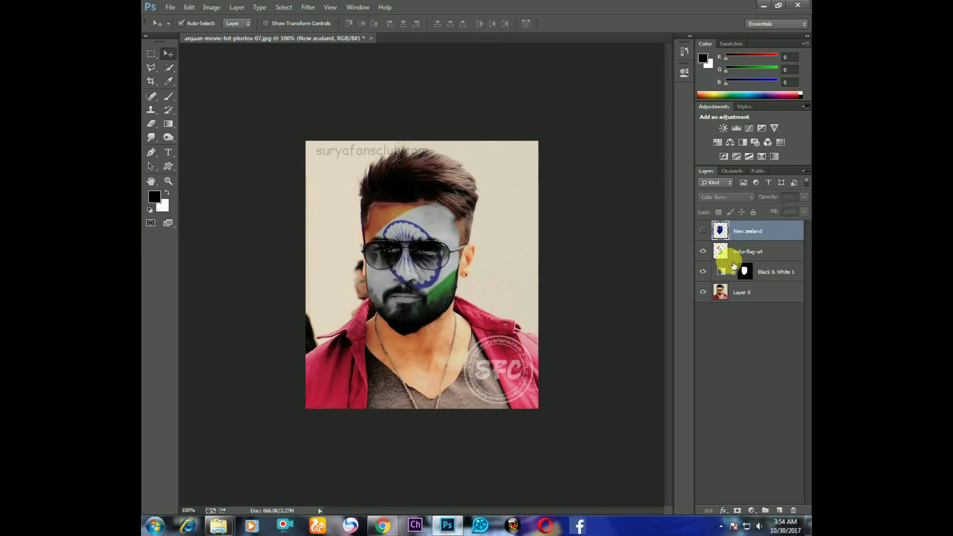
click(758, 255)
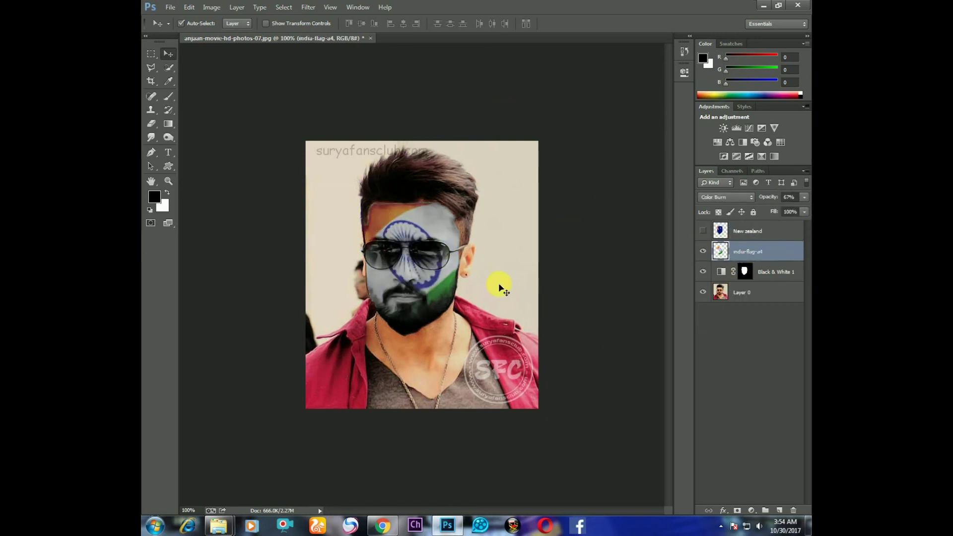